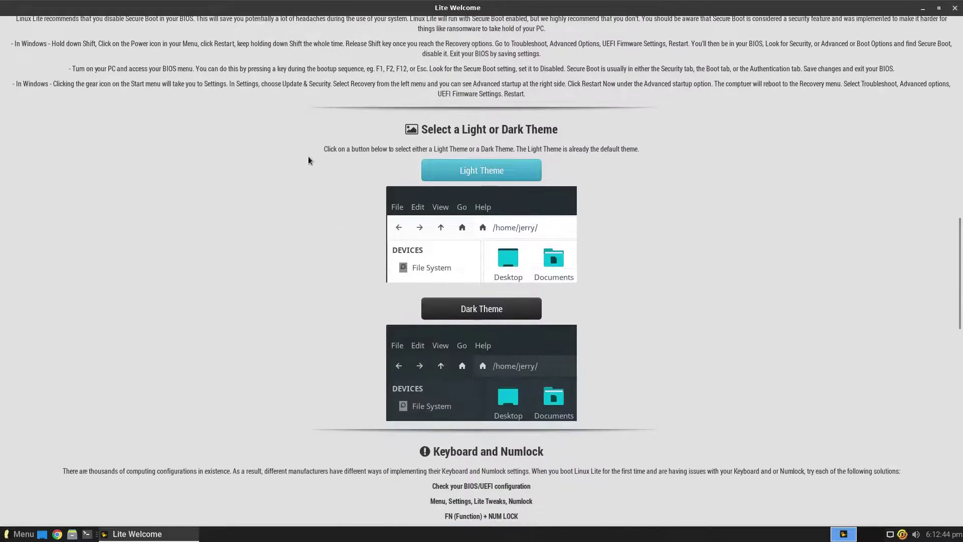
Confirm the dark theme and scroll through the Lite Welcome guide.
left_click(550, 297)
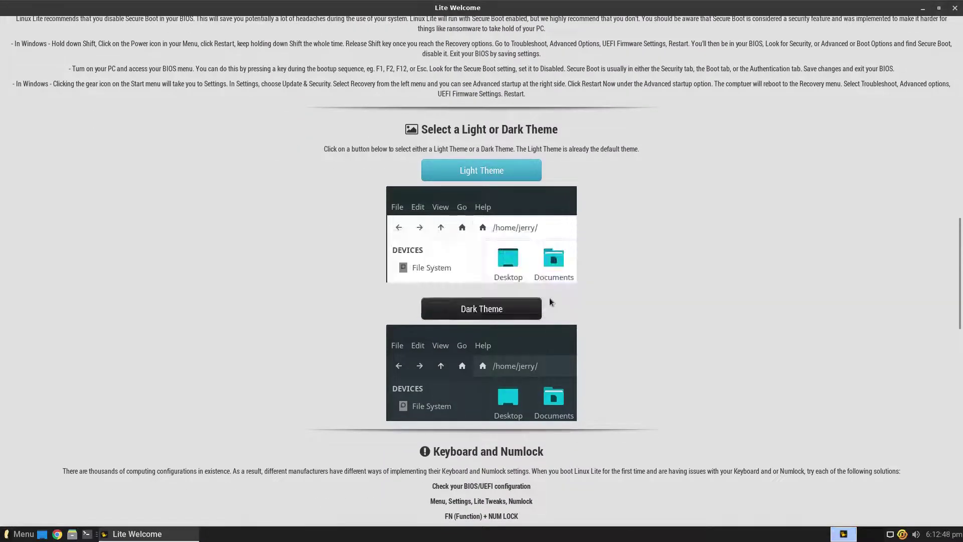
scroll(549, 297, "down", 15)
scroll(550, 297, "down", 15)
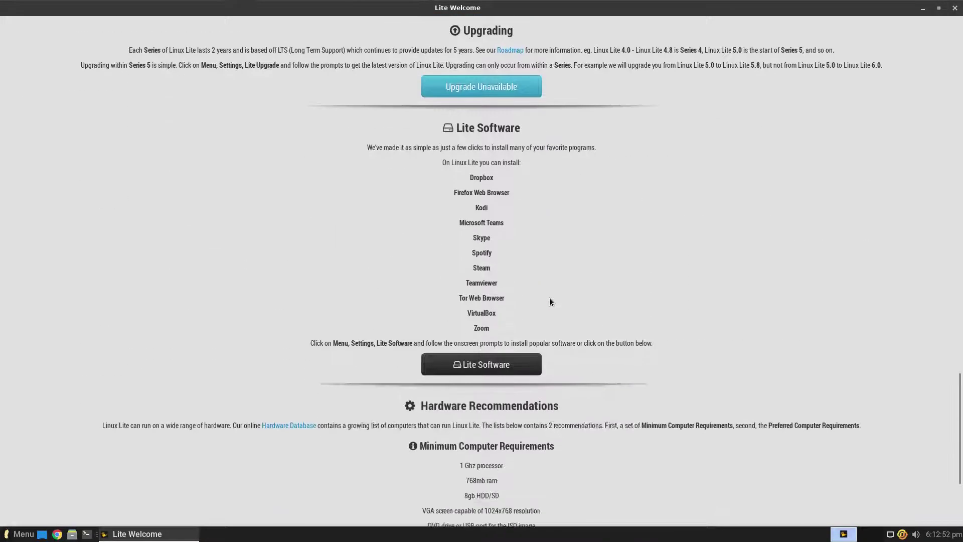
scroll(549, 298, "up", 16)
scroll(549, 298, "up", 20)
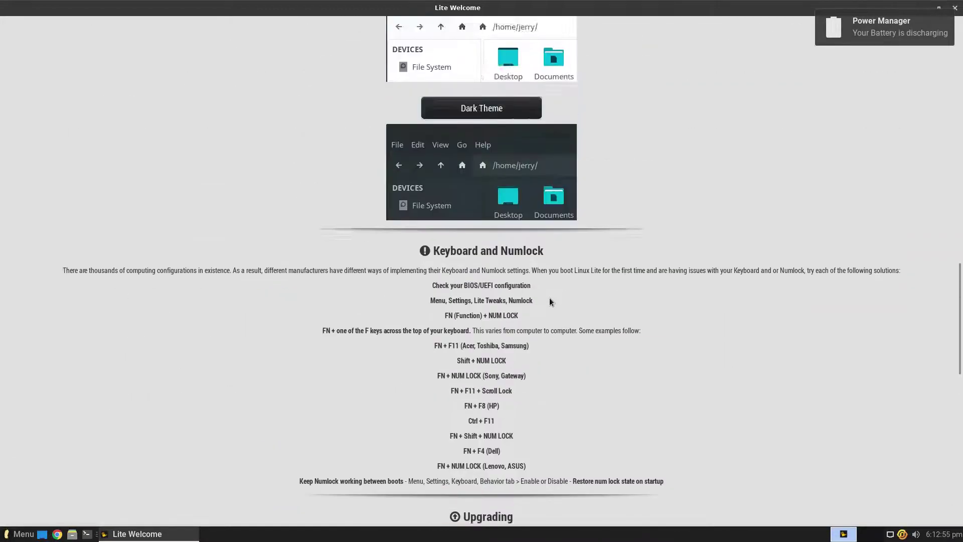
scroll(550, 297, "up", 10)
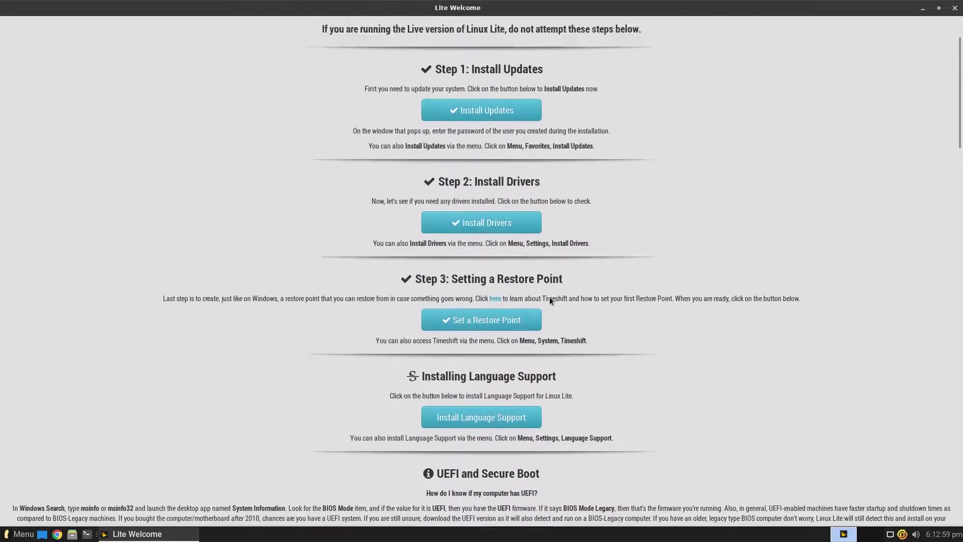
Visit the Online Support and Contribute pages, restore the window size, and close Lite Welcome.
left_click(17, 45)
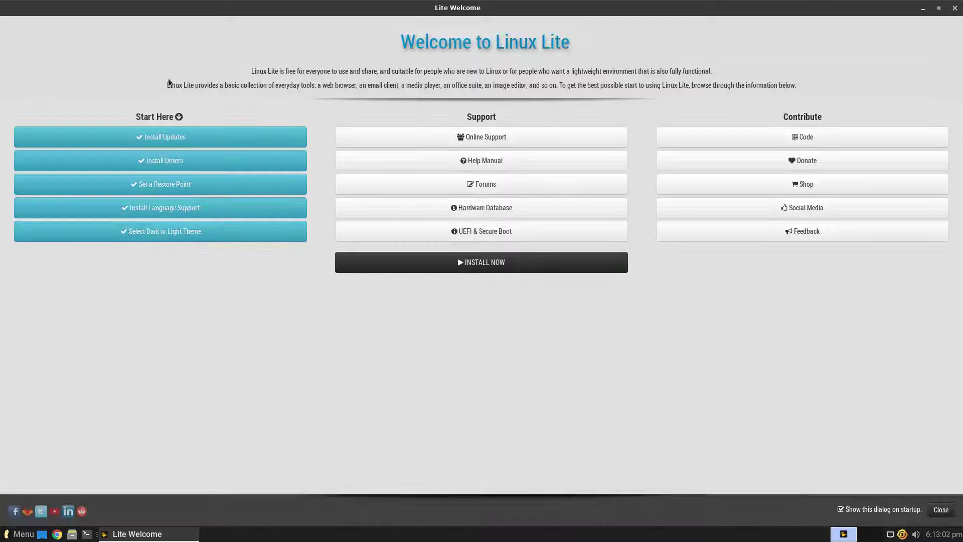
left_click(363, 144)
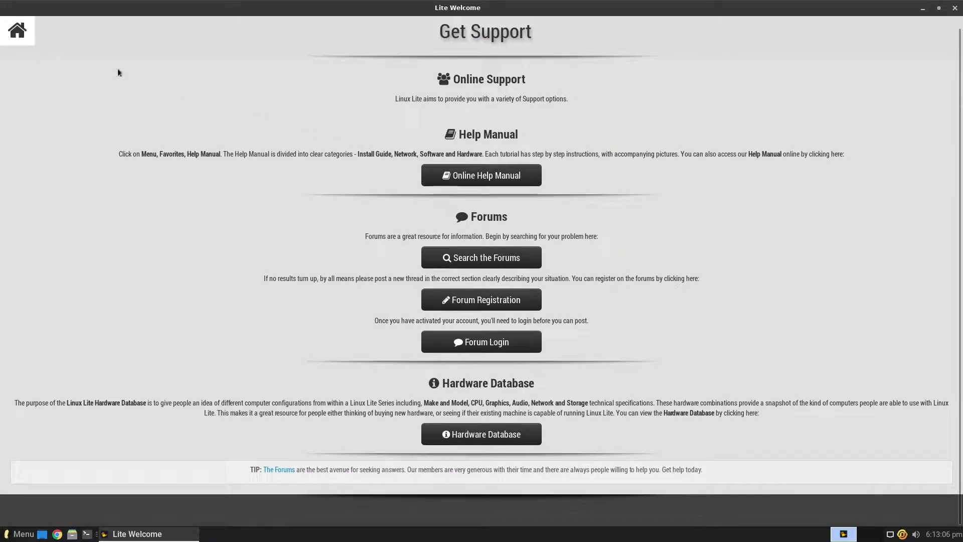
left_click(17, 32)
left_click(667, 140)
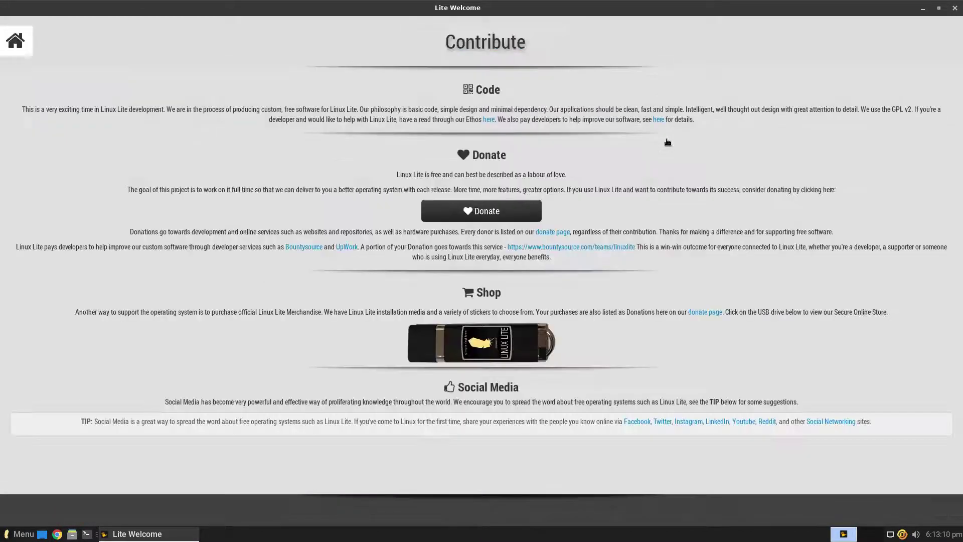
double_click(528, 10)
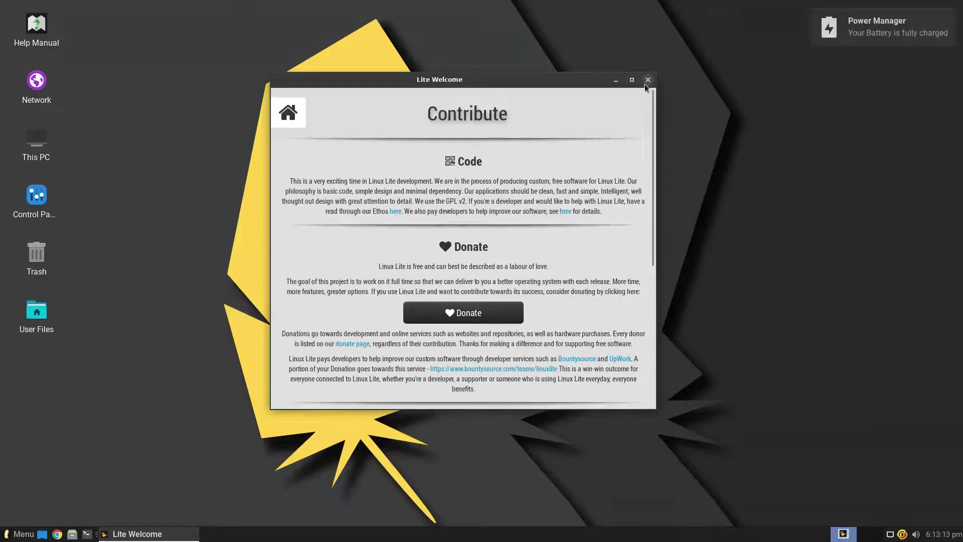
left_click(646, 83)
Try the desktop's Create Launcher and Create URL Link dialogs, cancelling both.
right_click(490, 103)
left_click(498, 113)
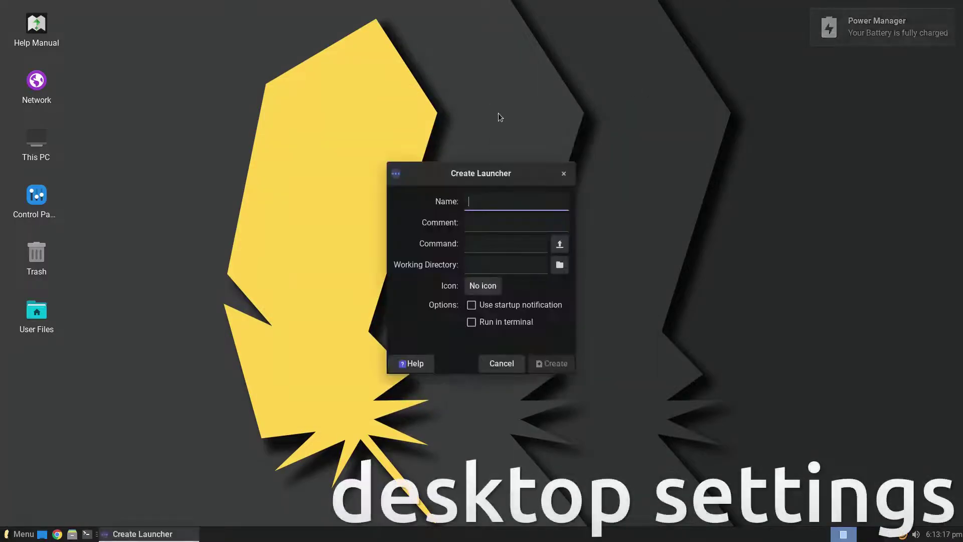
left_click(564, 173)
right_click(461, 123)
left_click(471, 146)
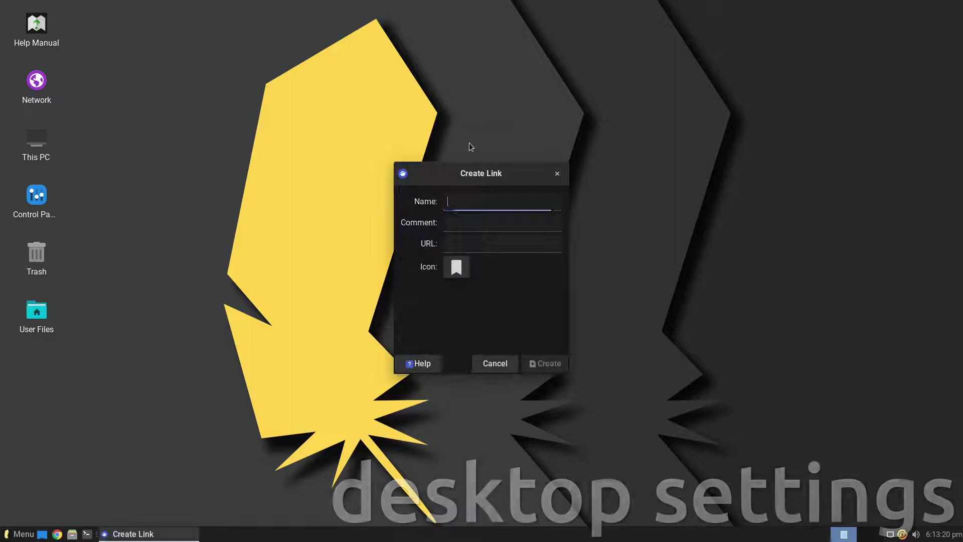
left_click(557, 174)
Create a New Folder on the desktop.
right_click(461, 126)
left_click(482, 163)
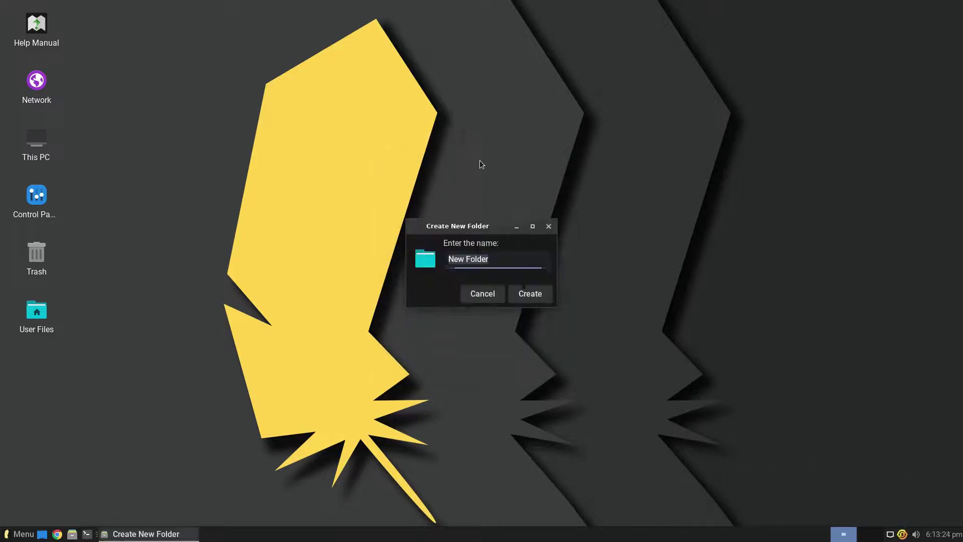
left_click(525, 294)
Create an empty New File on the desktop and open a terminal in the Desktop folder.
right_click(461, 165)
mouse_move(484, 213)
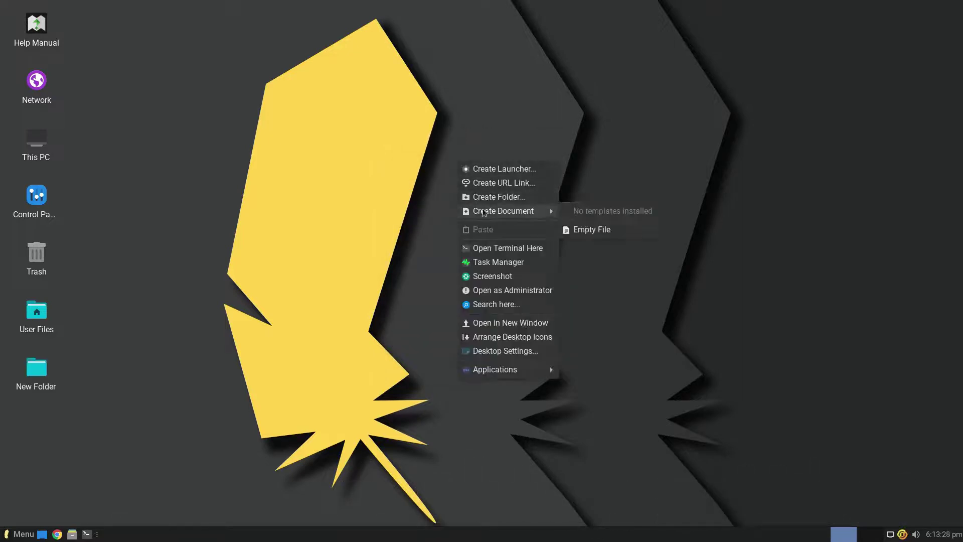
left_click(580, 230)
left_click(531, 295)
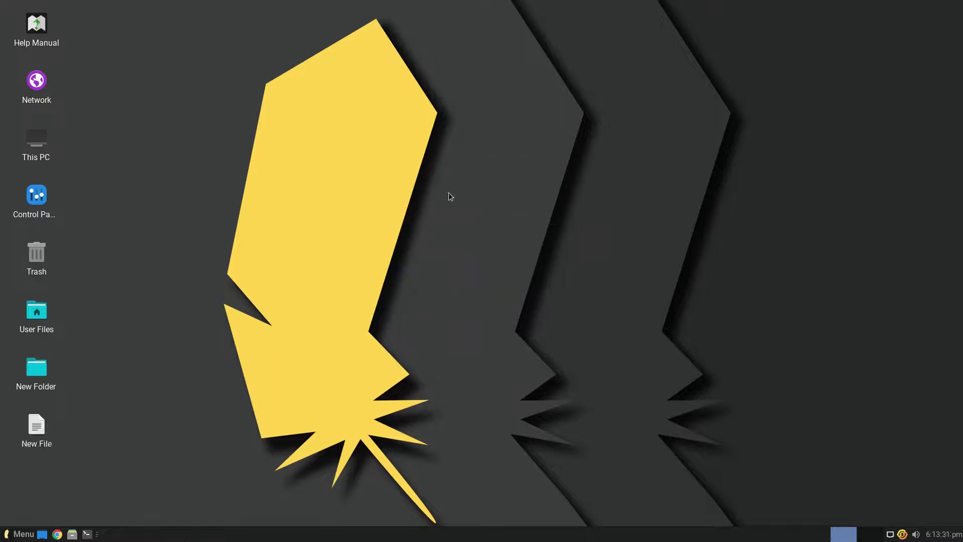
right_click(448, 193)
left_click(476, 281)
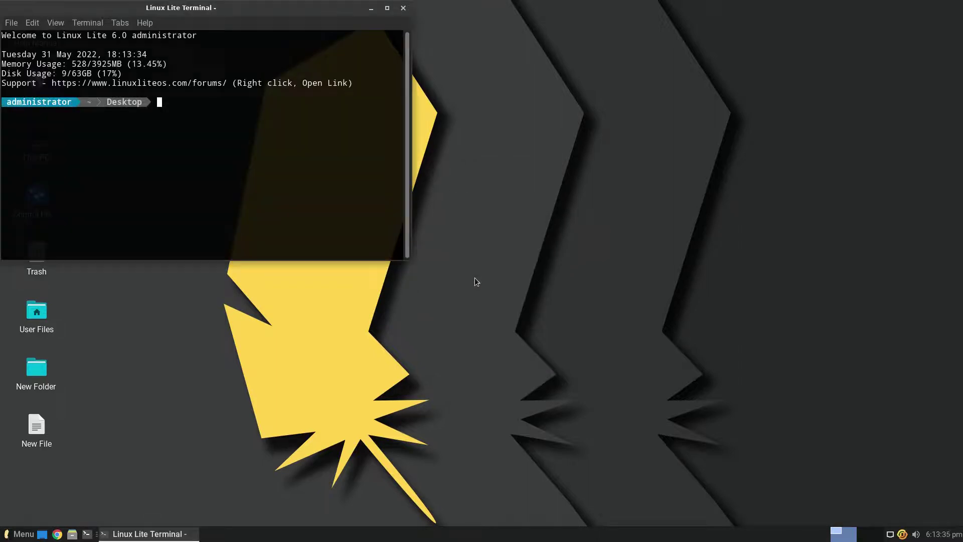
Maximize the terminal, run uname -r to show kernel 5.15.0-33-generic, and close it.
double_click(231, 7)
type("uname -r")
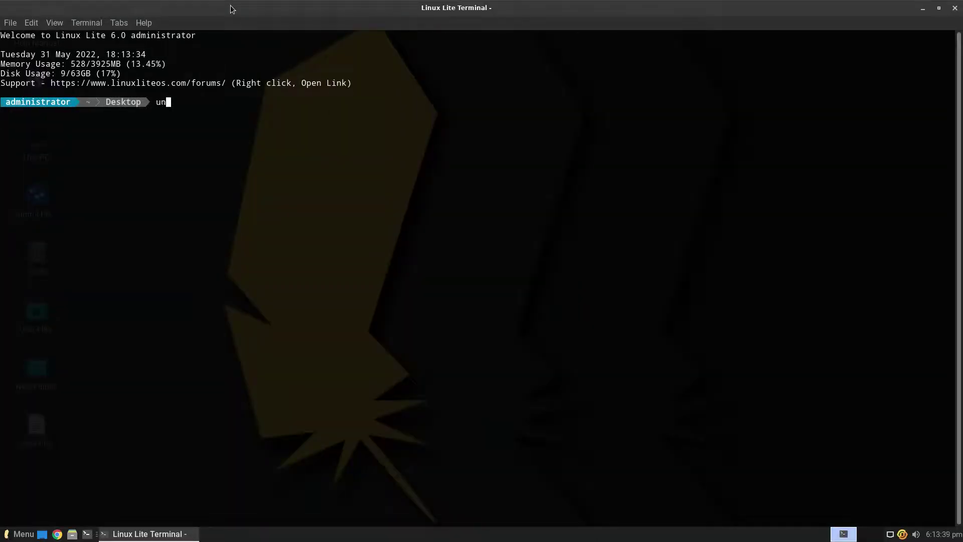
key("Return")
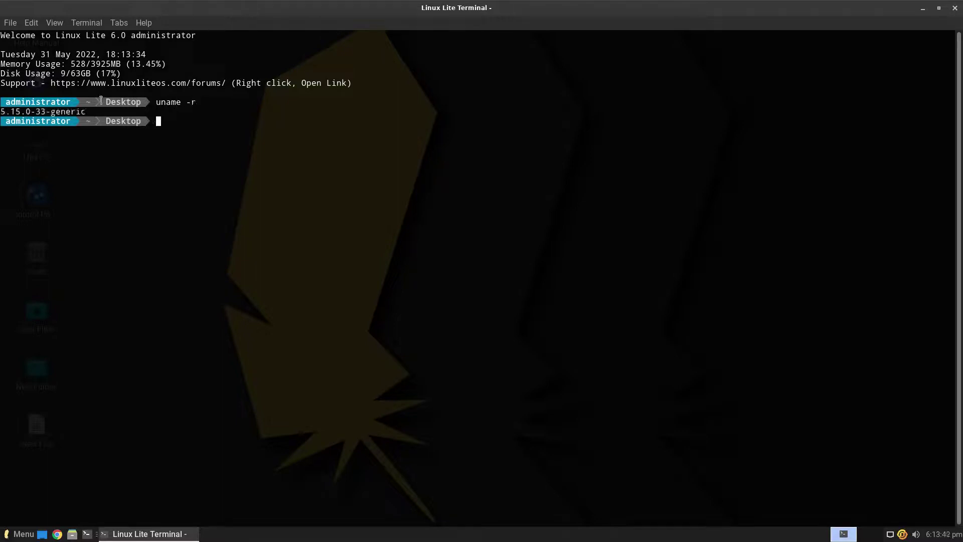
left_click_drag(92, 111, 82, 112)
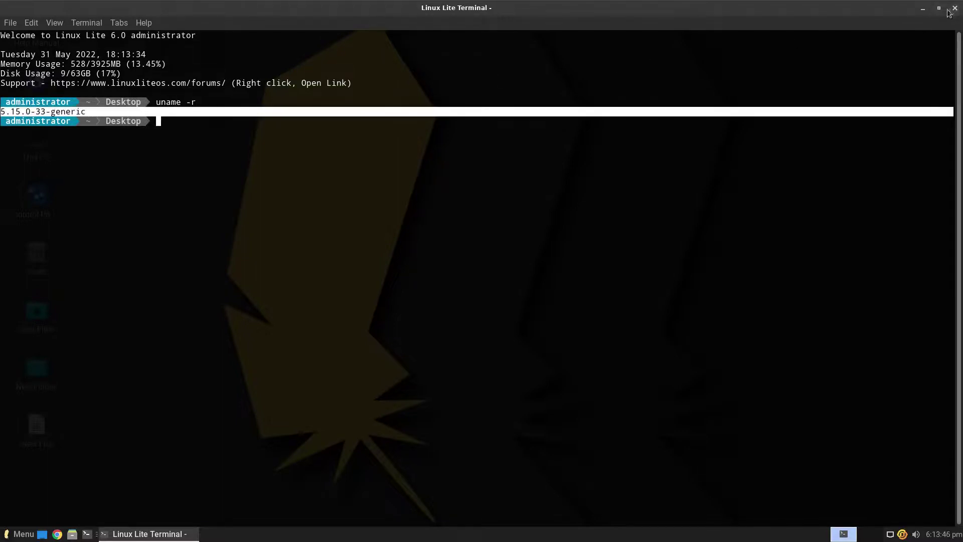
left_click(955, 8)
right_click(475, 183)
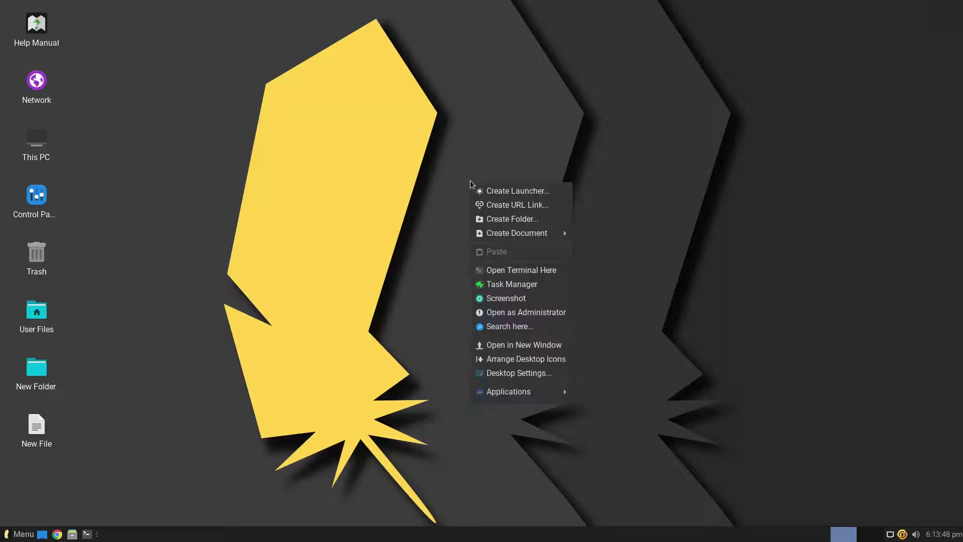
Capture the whole screen and save it to the Desktop as Screenshot_2022-05-31_18-13-56.png.
left_click(478, 283)
right_click(462, 212)
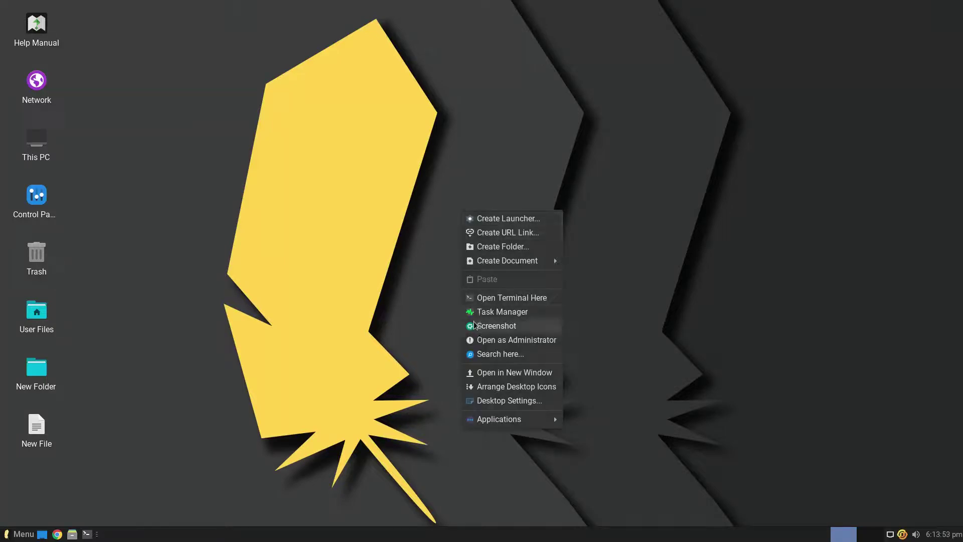
left_click(476, 324)
left_click(564, 337)
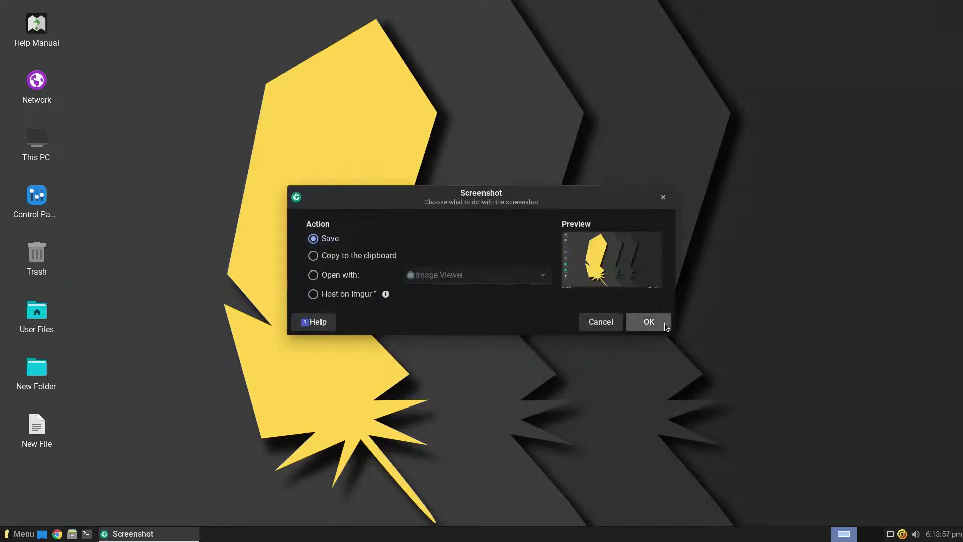
left_click(604, 301)
left_click(277, 170)
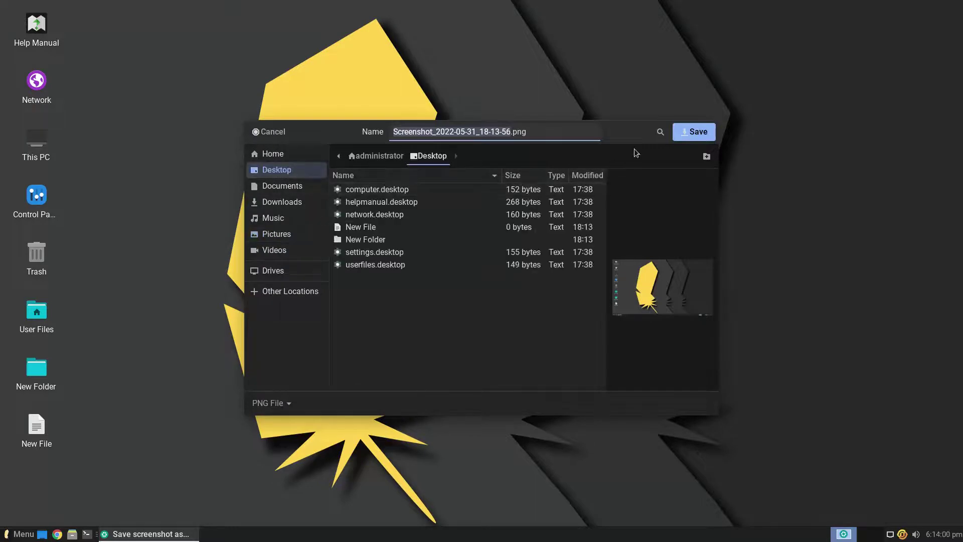
left_click(684, 133)
Open the Desktop folder as root using the administrator password, then close it.
right_click(492, 176)
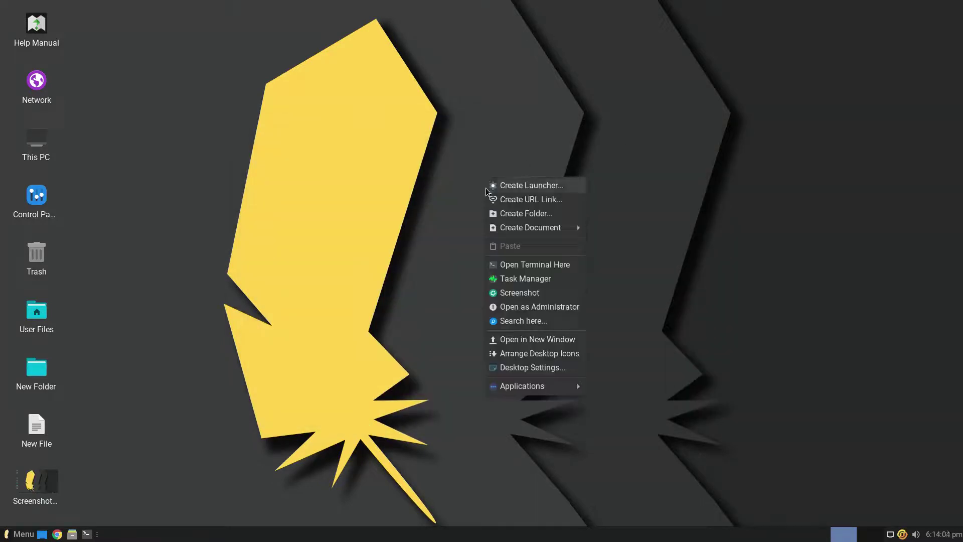
left_click(504, 308)
type("1234")
key("Return")
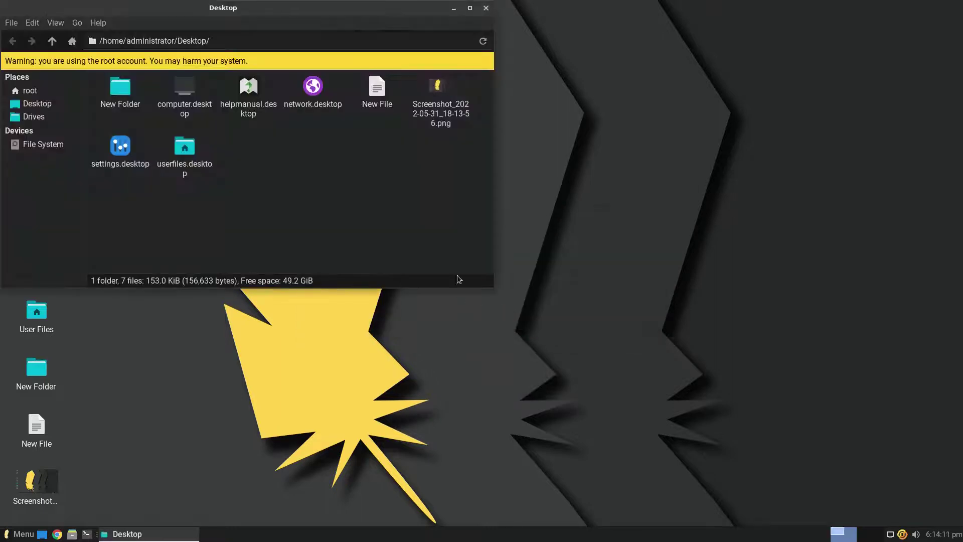
left_click(485, 9)
Open the file search window from the desktop and close it.
right_click(481, 152)
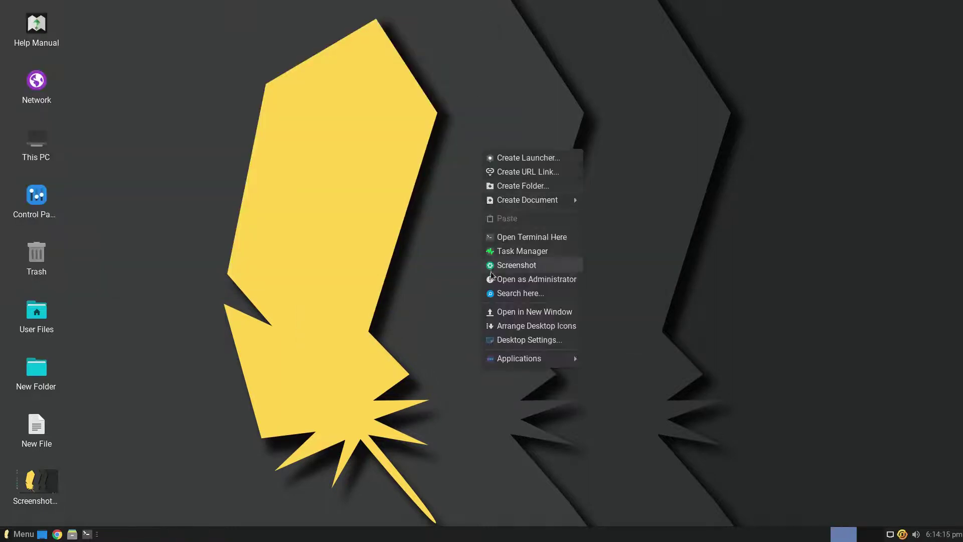
left_click(489, 294)
left_click(497, 64)
Open the Desktop folder in Thunar, maximize it, and go to the administrator home folder.
right_click(494, 181)
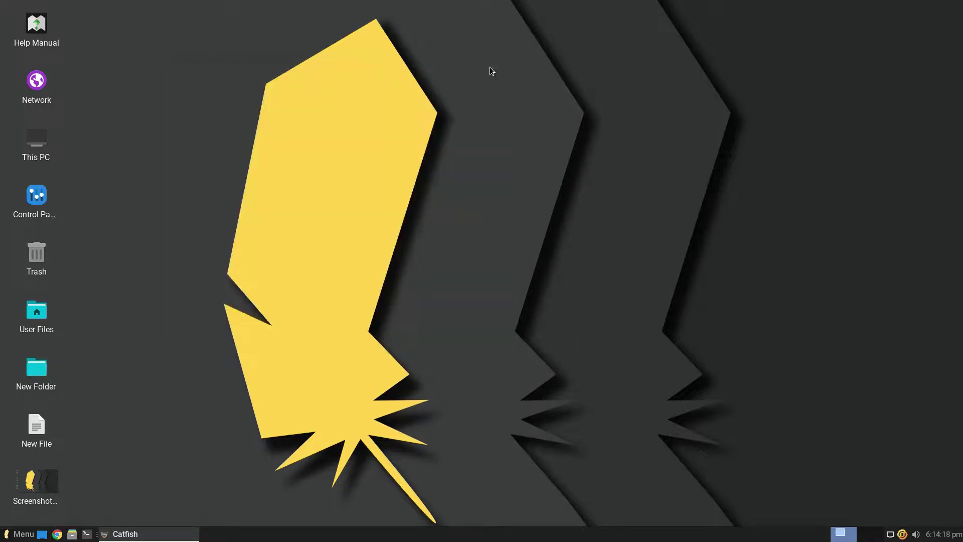
left_click(517, 344)
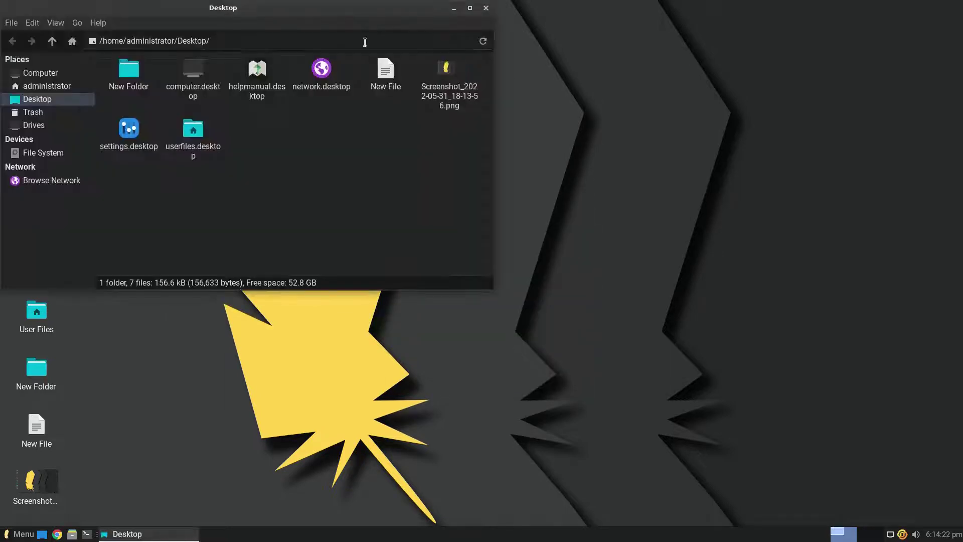
double_click(346, 8)
left_click(45, 86)
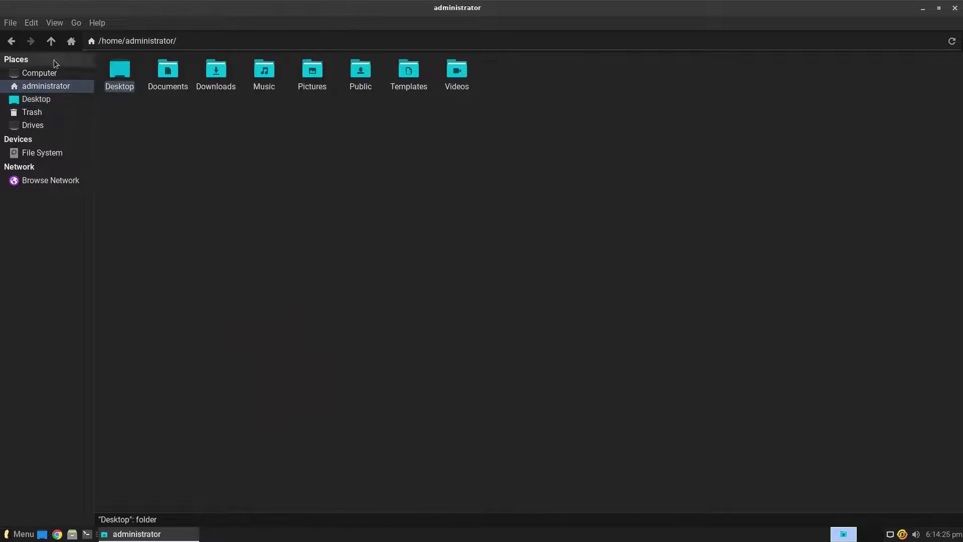
Switch Thunar's view between detailed list, compact, and large icons.
left_click(54, 23)
left_click(56, 216)
left_click(54, 23)
left_click(75, 230)
left_click(54, 23)
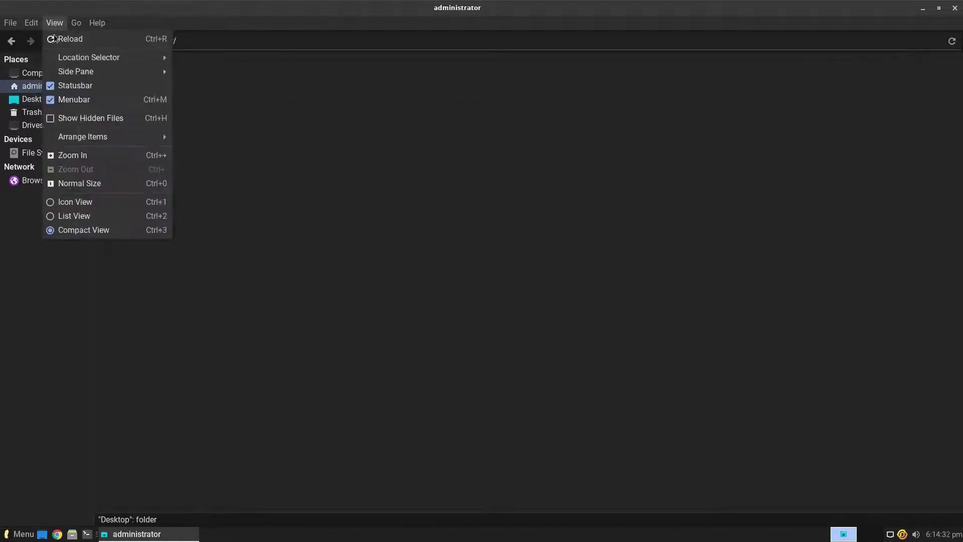
left_click(64, 202)
View Thunar's About information (version 4.16.10), then close Thunar.
left_click(97, 23)
left_click(106, 52)
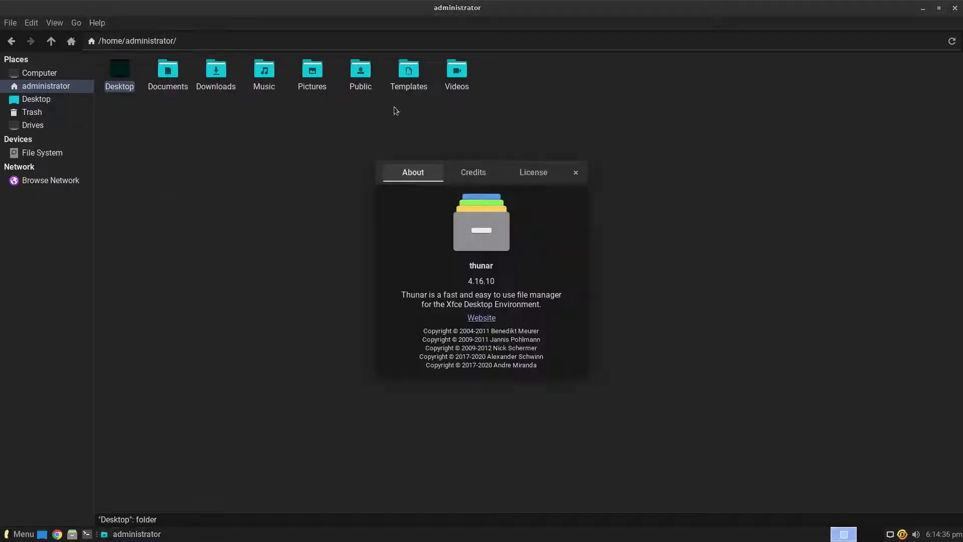
left_click(576, 174)
left_click(953, 14)
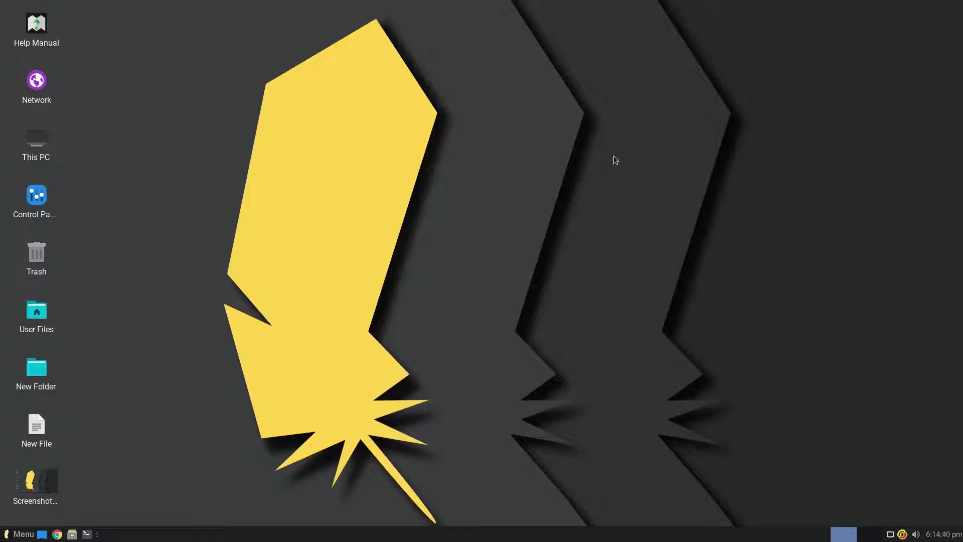
right_click(469, 194)
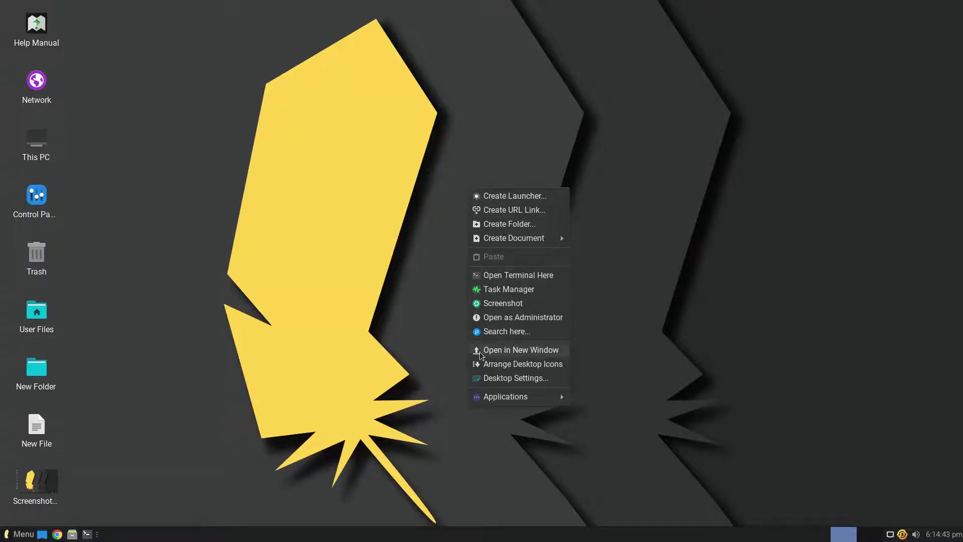
Arrange the desktop icons and set the misty forest lake picture as wallpaper.
left_click(490, 367)
right_click(487, 304)
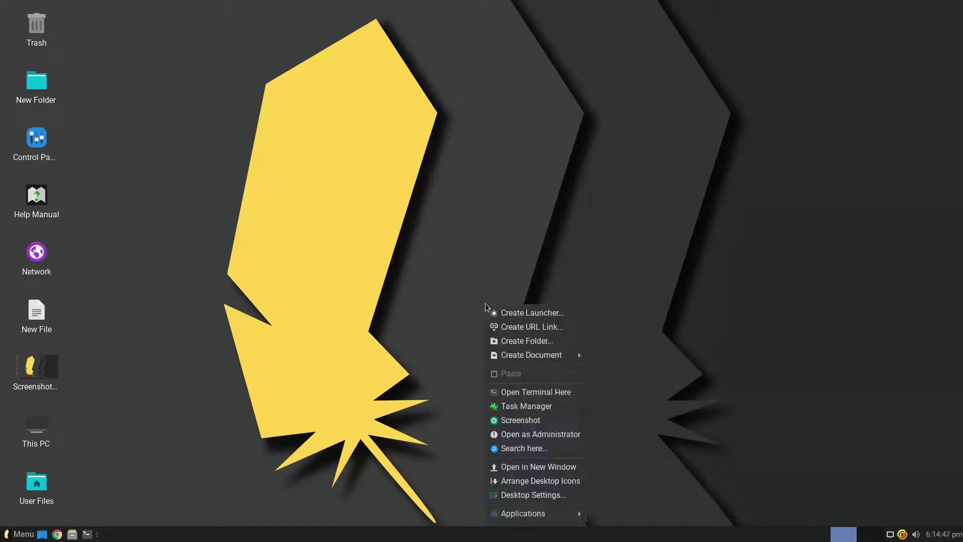
left_click(512, 498)
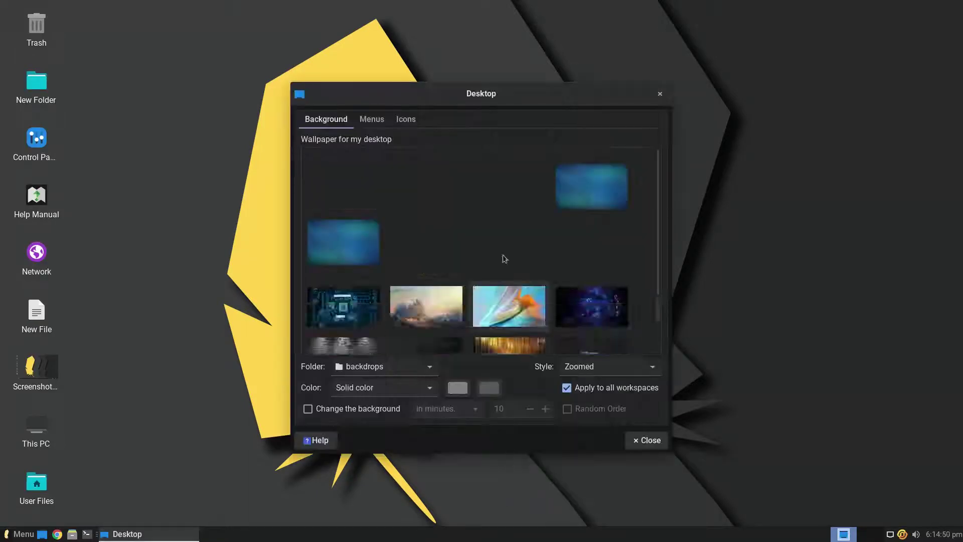
scroll(658, 216, "down", 3)
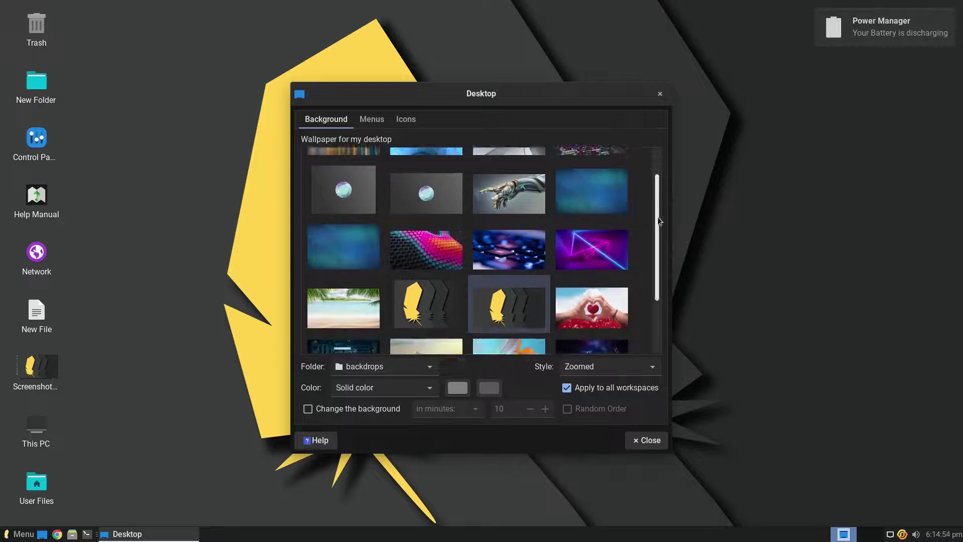
left_click(528, 323)
Set icon orientation to Top Left Horizontal, rearrange the icons, and close Desktop Settings.
left_click(371, 119)
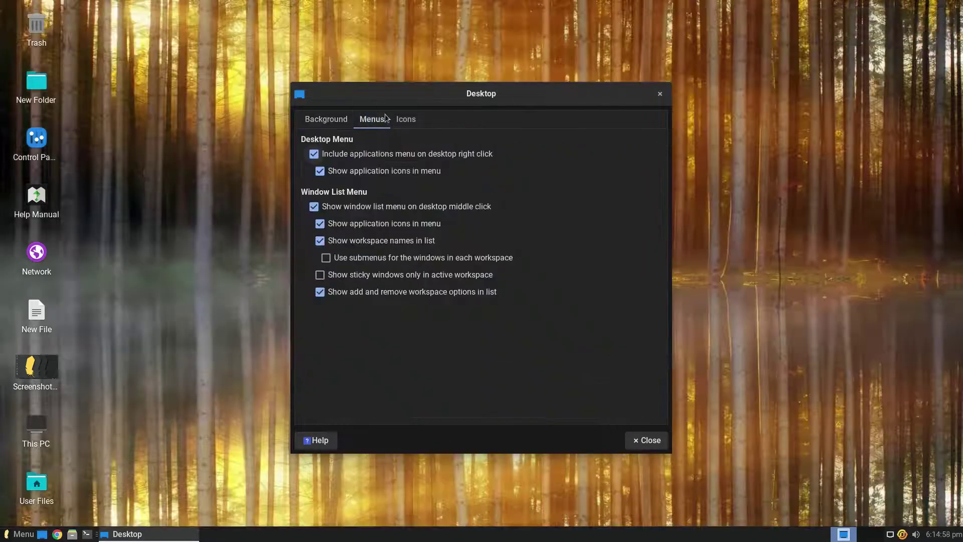
left_click(406, 120)
left_click(473, 201)
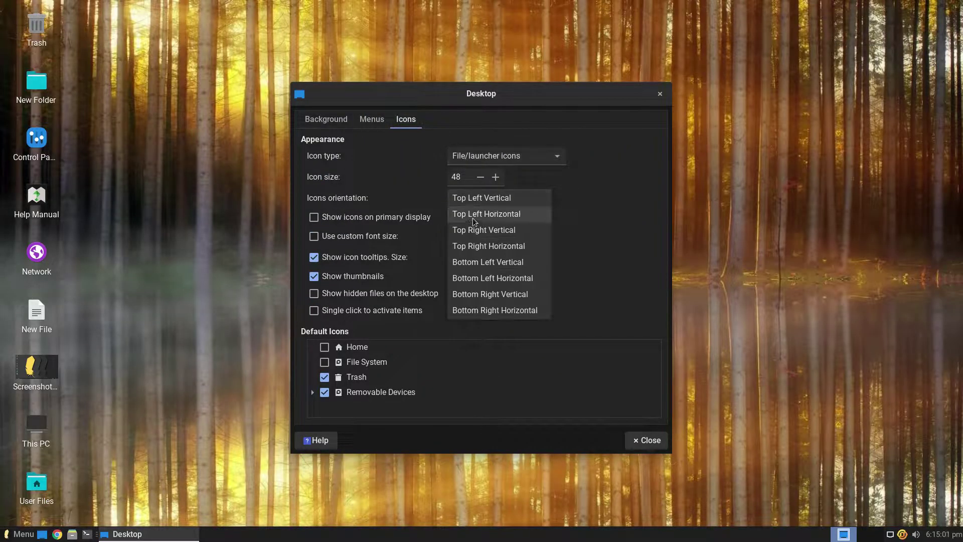
left_click(474, 213)
left_click(542, 290)
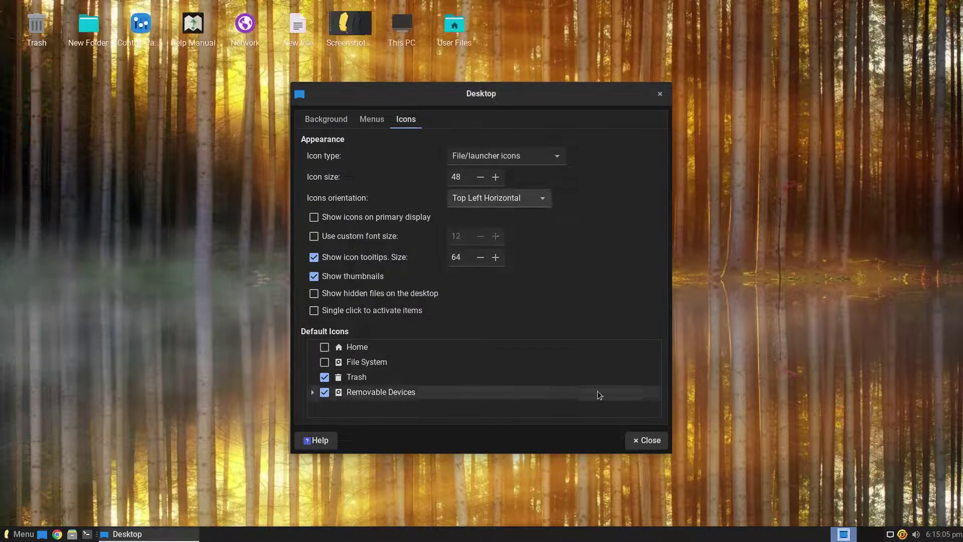
left_click(647, 440)
right_click(476, 224)
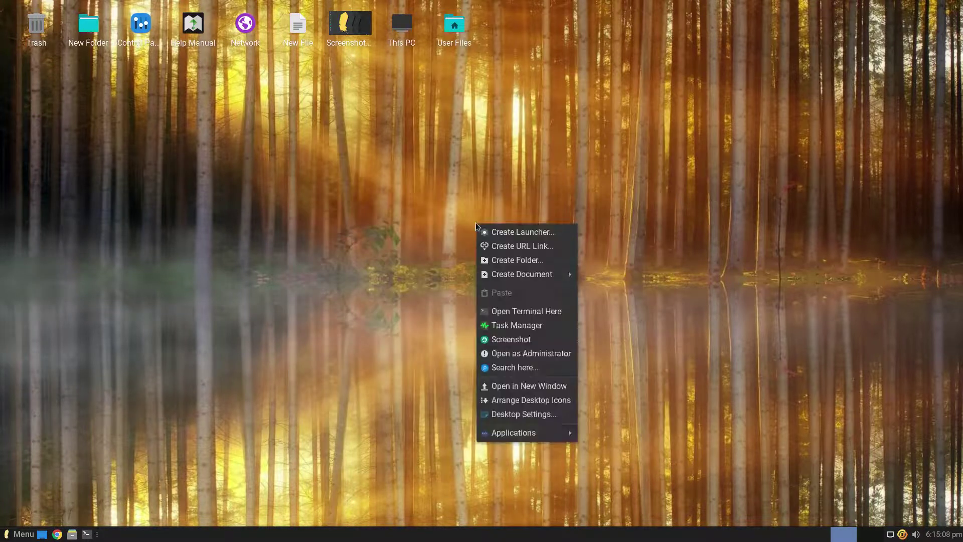
Launch LibreOffice Writer from Applications > Office, dismiss the tip of the day, and close it.
mouse_move(479, 432)
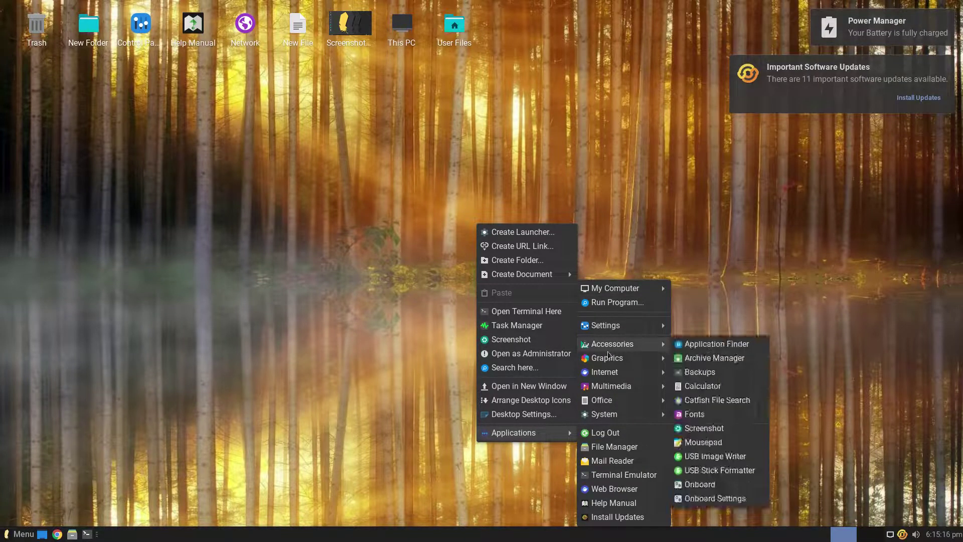
mouse_move(602, 389)
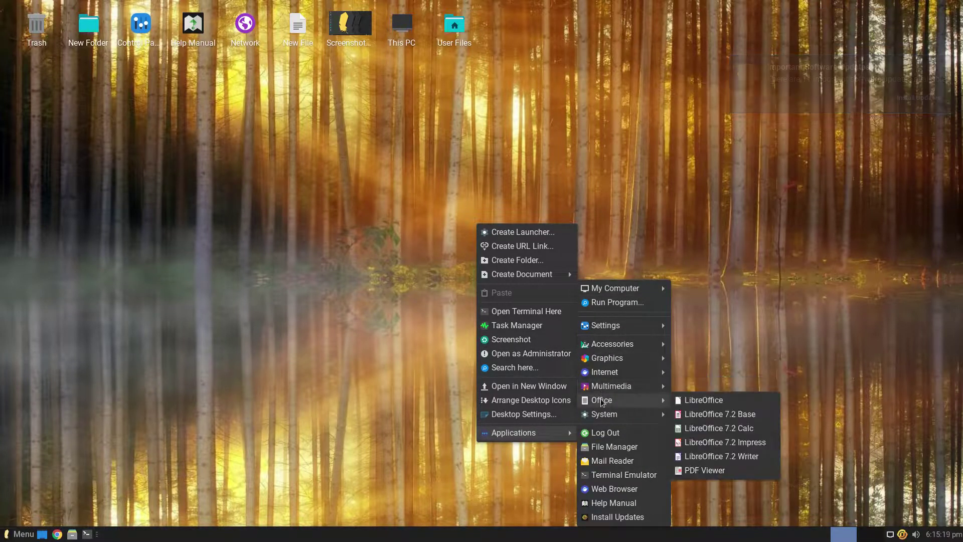
left_click(681, 455)
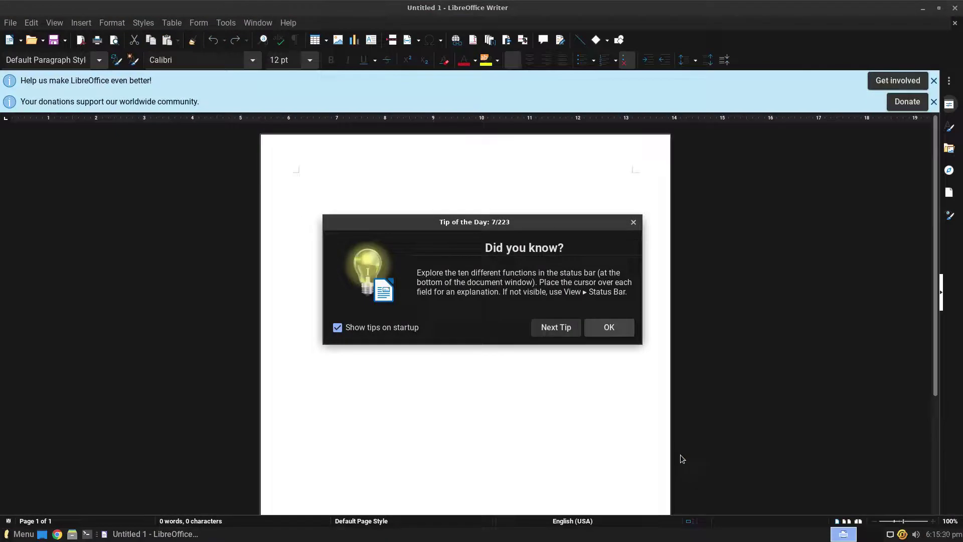
left_click(591, 333)
left_click(954, 10)
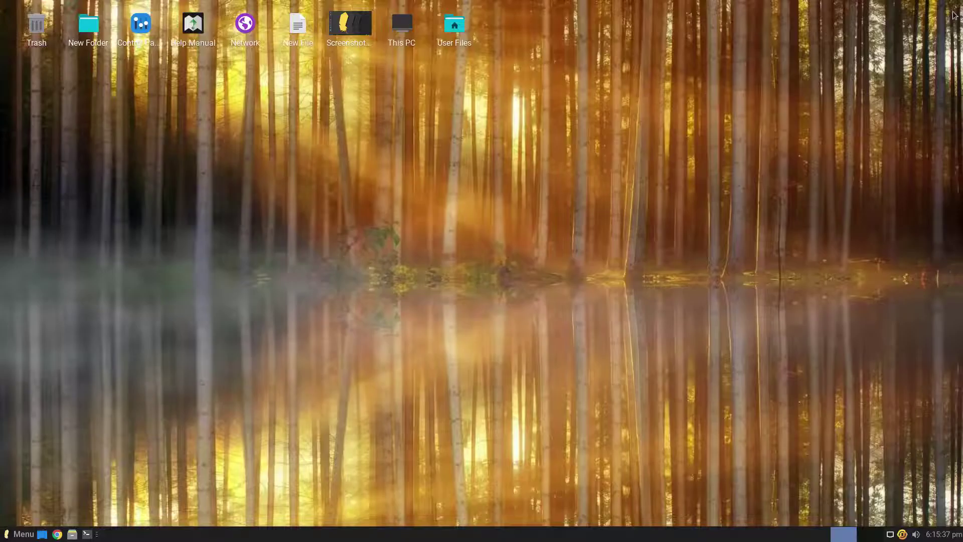
Launch the paint program from Applications > Graphics and close it again.
right_click(589, 158)
mouse_move(652, 369)
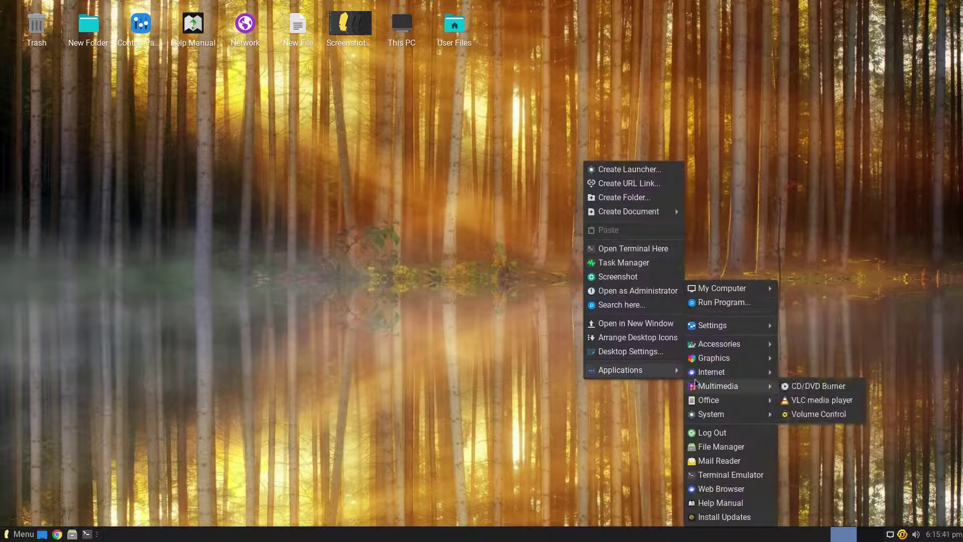
mouse_move(770, 364)
left_click(800, 386)
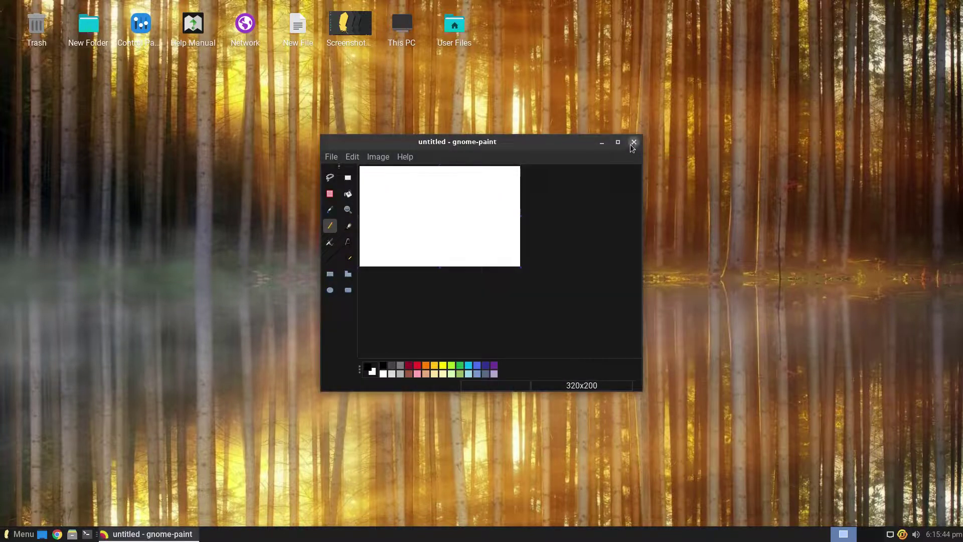
left_click(632, 144)
right_click(460, 154)
mouse_move(477, 367)
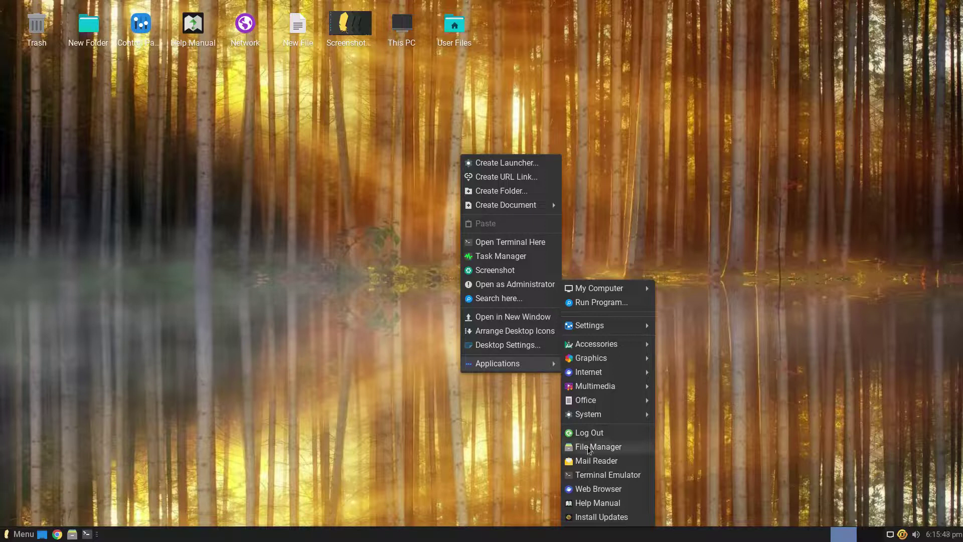
Launch Linux Lite Updates and authenticate with the administrator password to fetch the update list.
left_click(587, 519)
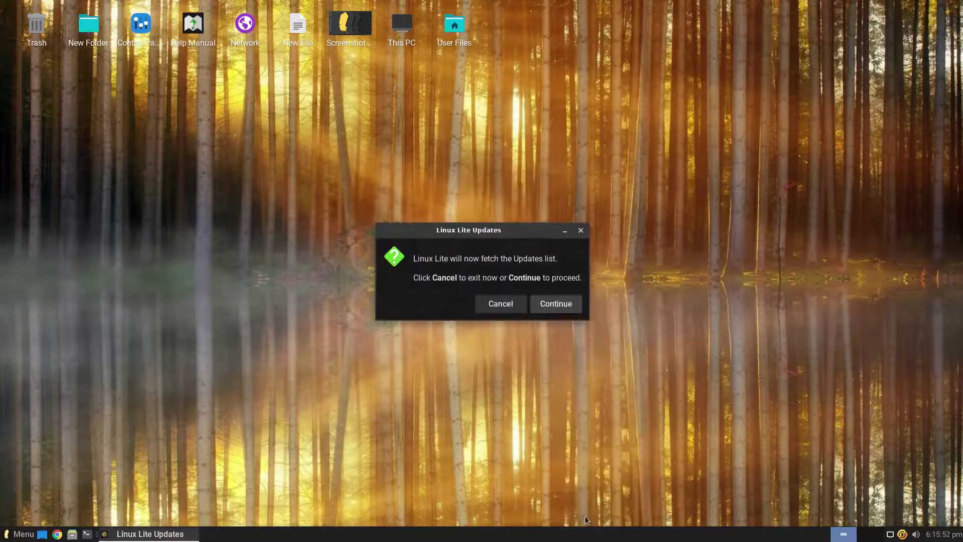
left_click(539, 309)
type("****")
key("Return")
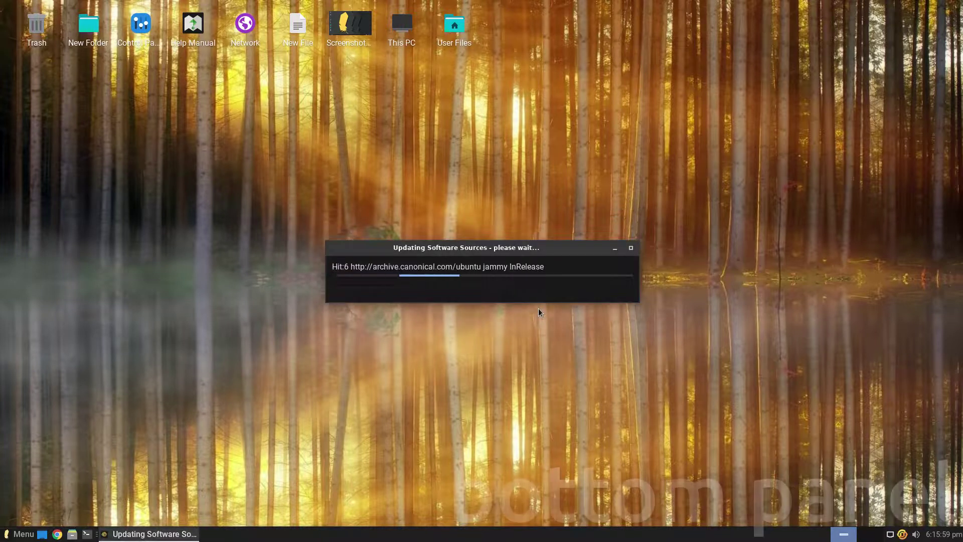
Glance at the panel calendar and volume controls, then install all listed updates.
left_click(943, 534)
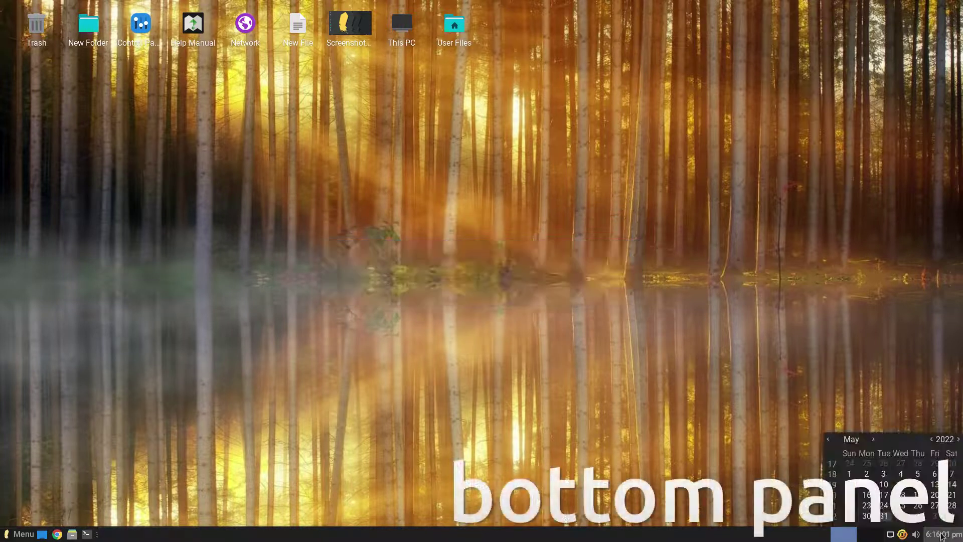
left_click(943, 535)
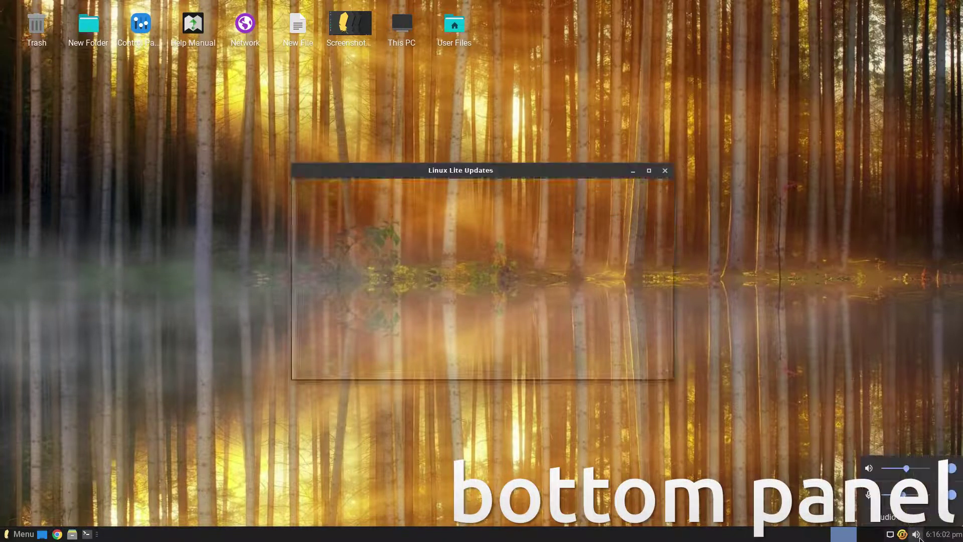
left_click(916, 535)
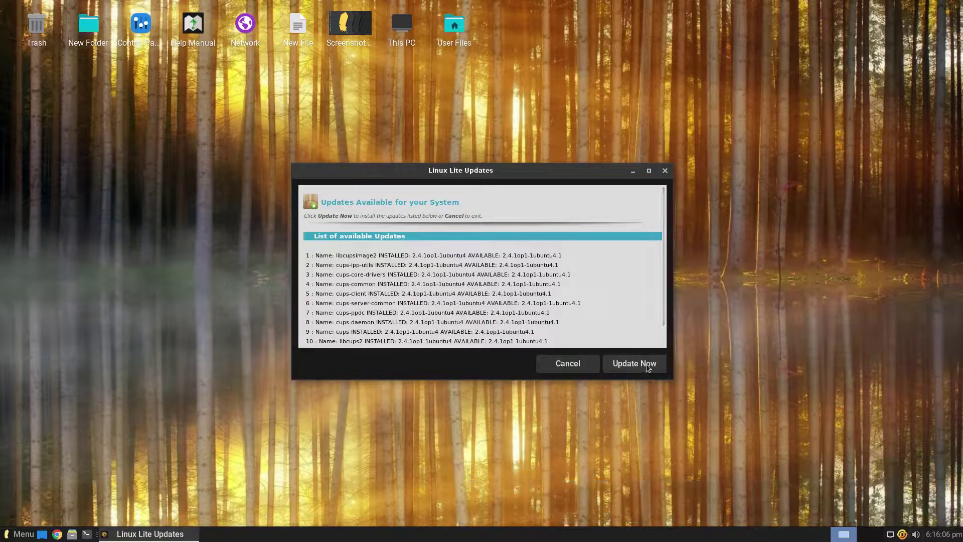
left_click(649, 370)
right_click(903, 535)
left_click(844, 535)
right_click(619, 538)
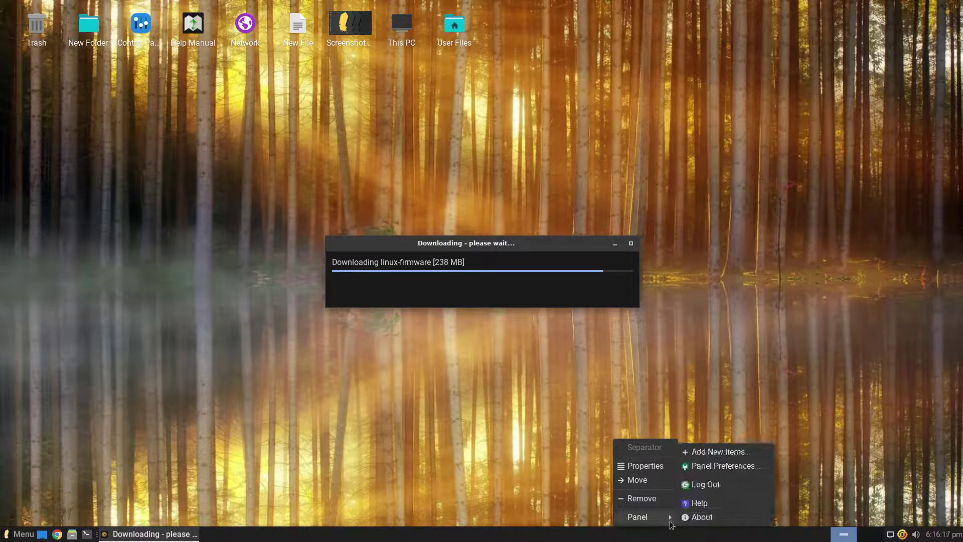
left_click(687, 522)
left_click(576, 194)
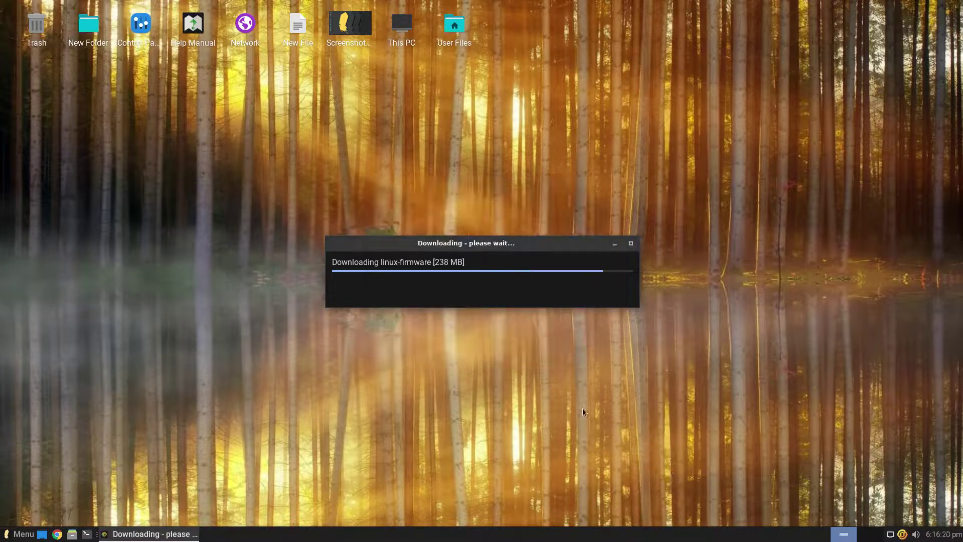
right_click(582, 537)
mouse_move(621, 521)
left_click(654, 503)
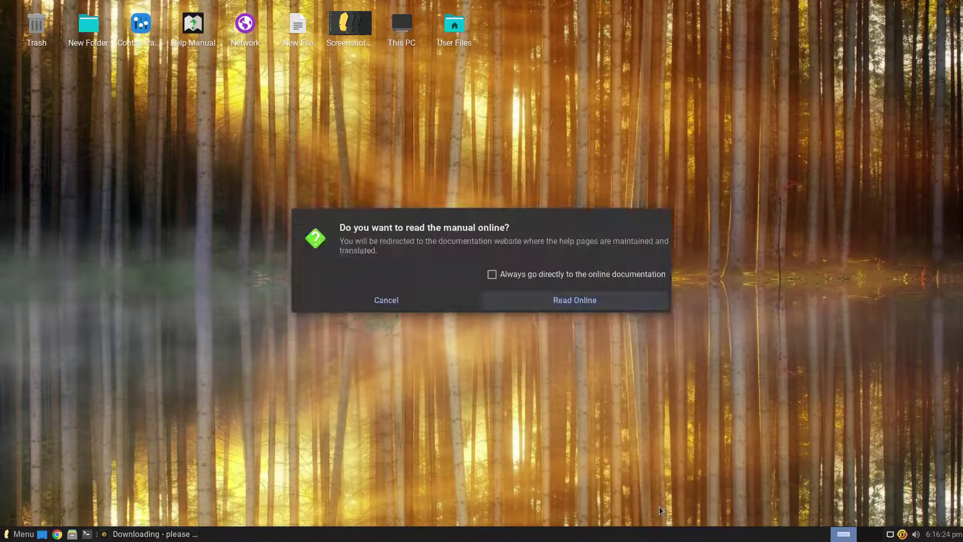
left_click(618, 307)
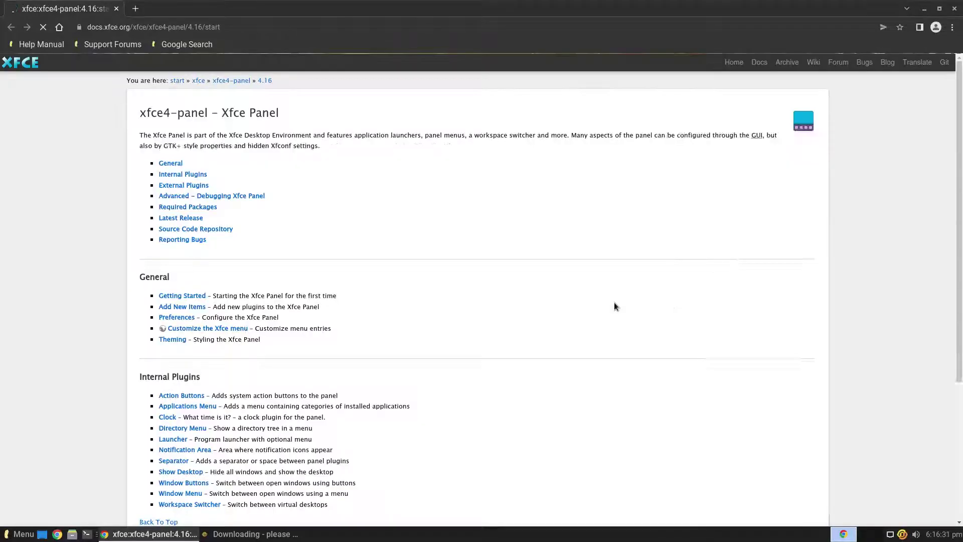
left_click(955, 9)
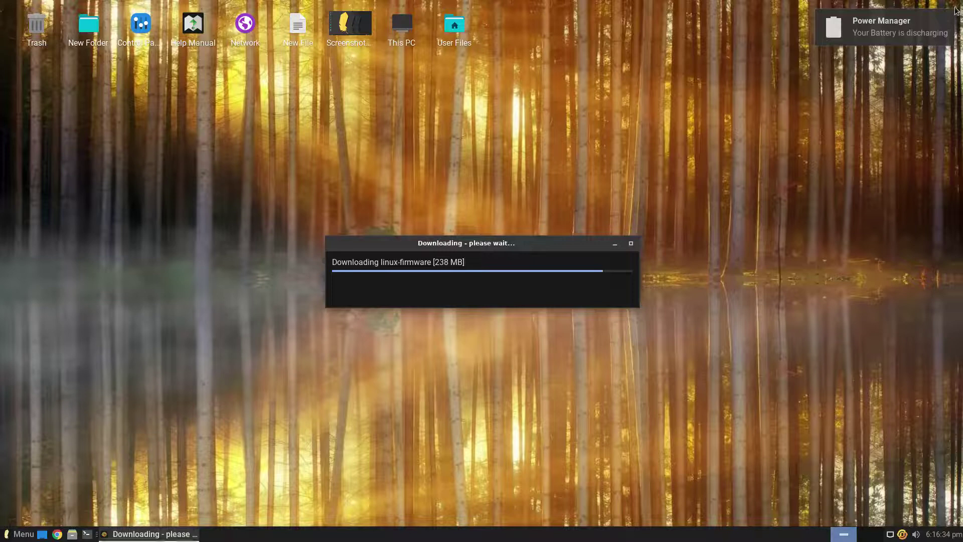
right_click(486, 526)
mouse_move(502, 517)
left_click(553, 483)
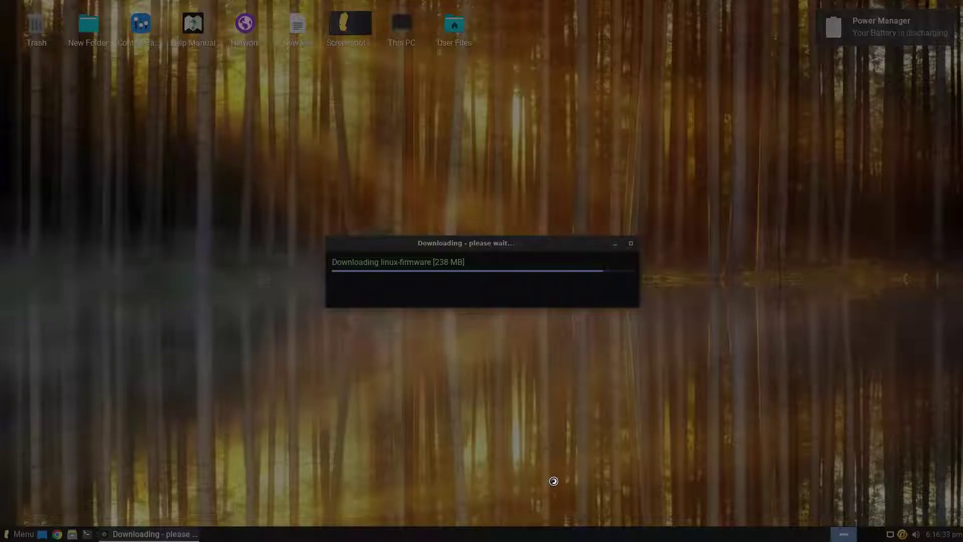
left_click(583, 349)
right_click(575, 529)
mouse_move(588, 520)
left_click(659, 468)
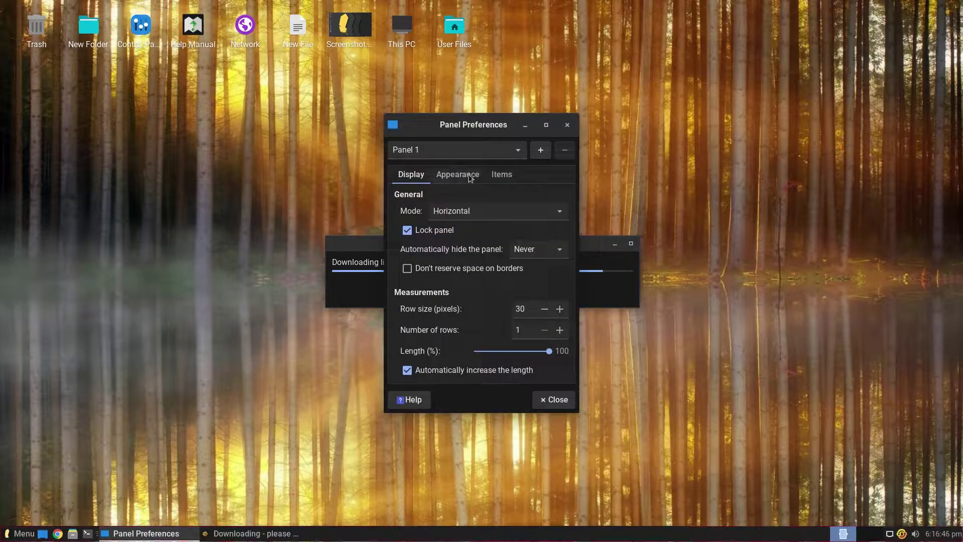
left_click(471, 176)
left_click(501, 176)
left_click(567, 125)
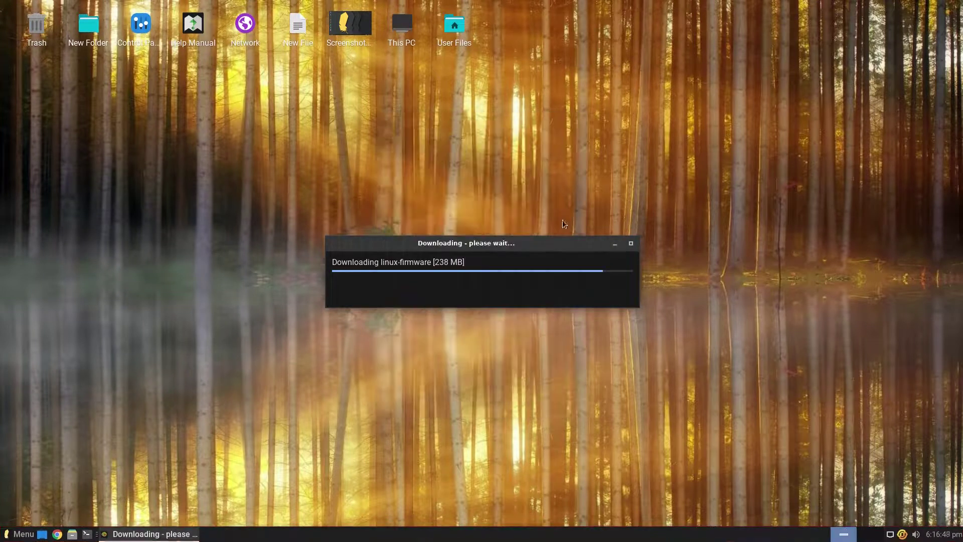
right_click(628, 533)
mouse_move(652, 516)
left_click(701, 448)
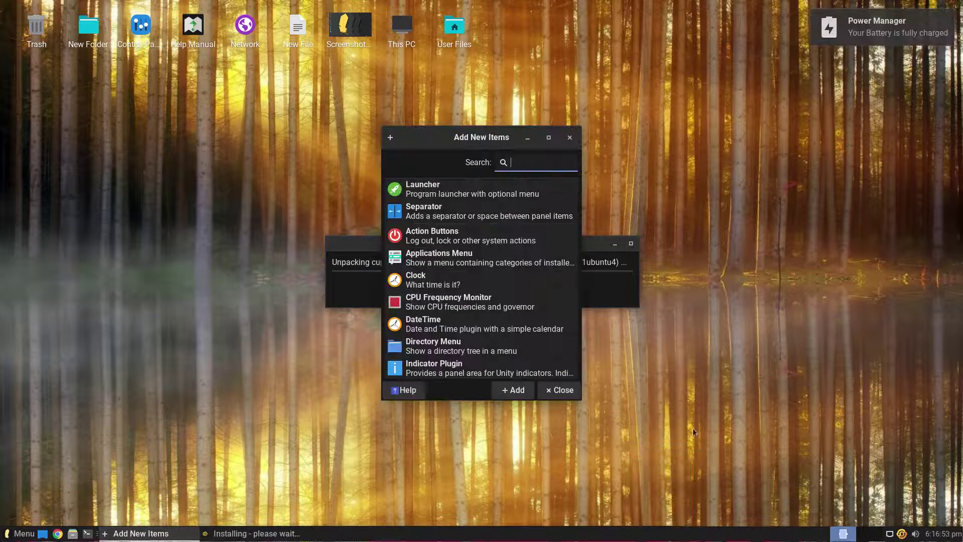
left_click(569, 138)
right_click(567, 533)
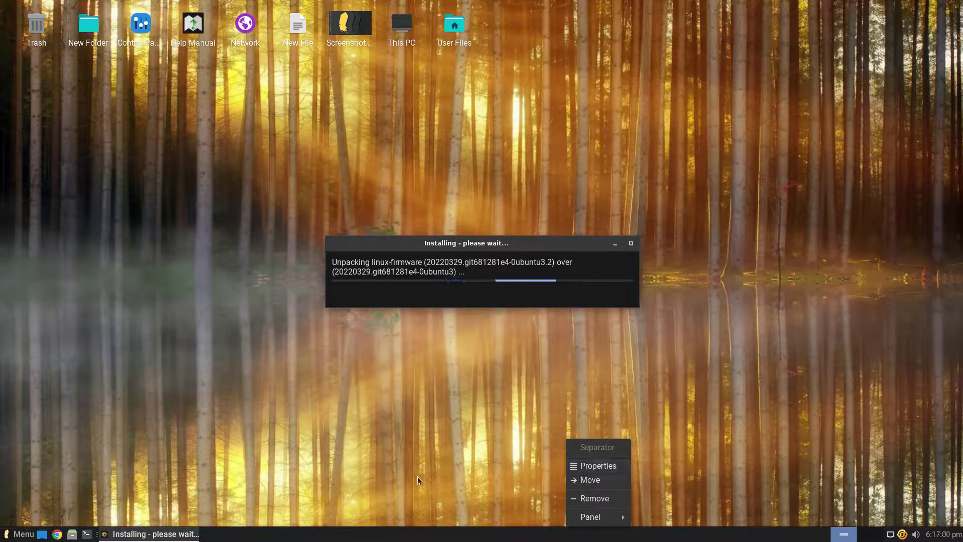
left_click(585, 480)
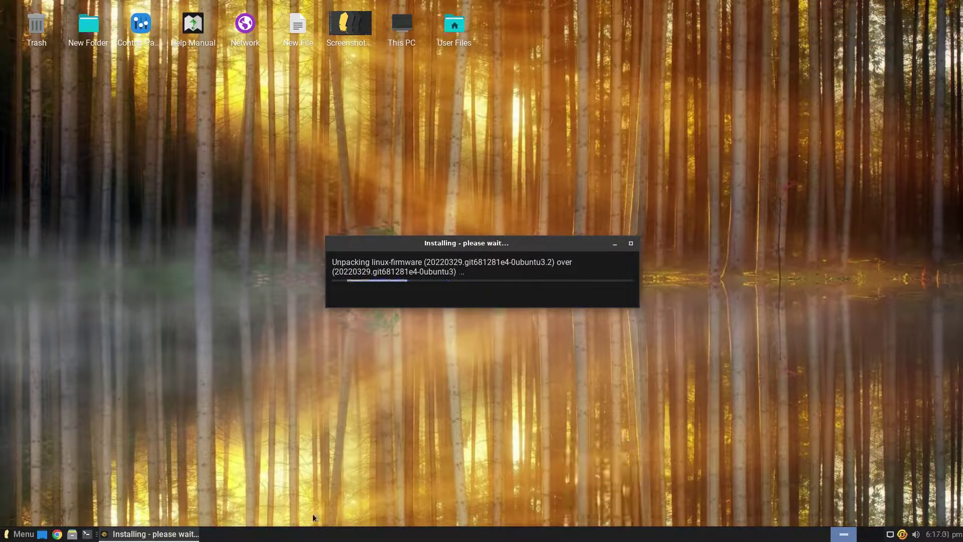
left_click(72, 535)
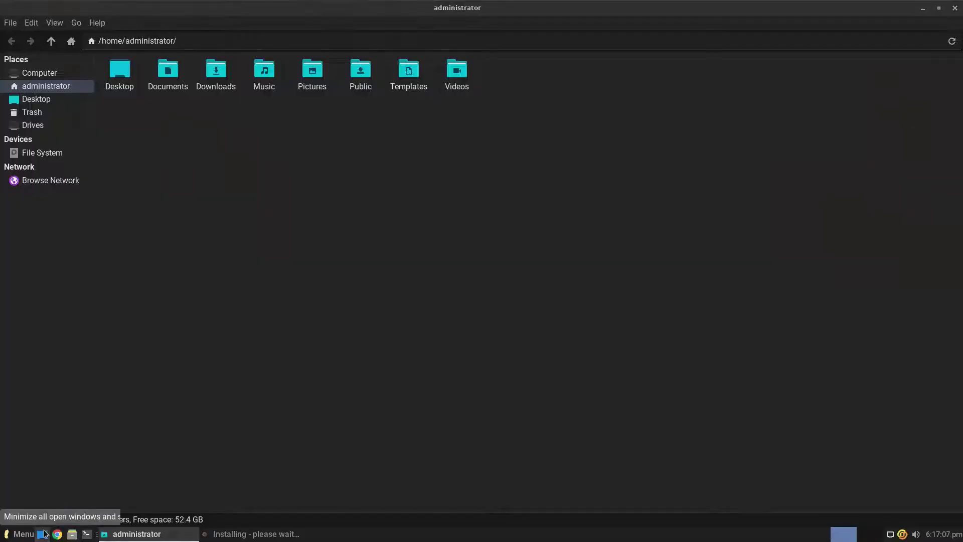
left_click(43, 533)
right_click(163, 533)
left_click(126, 515)
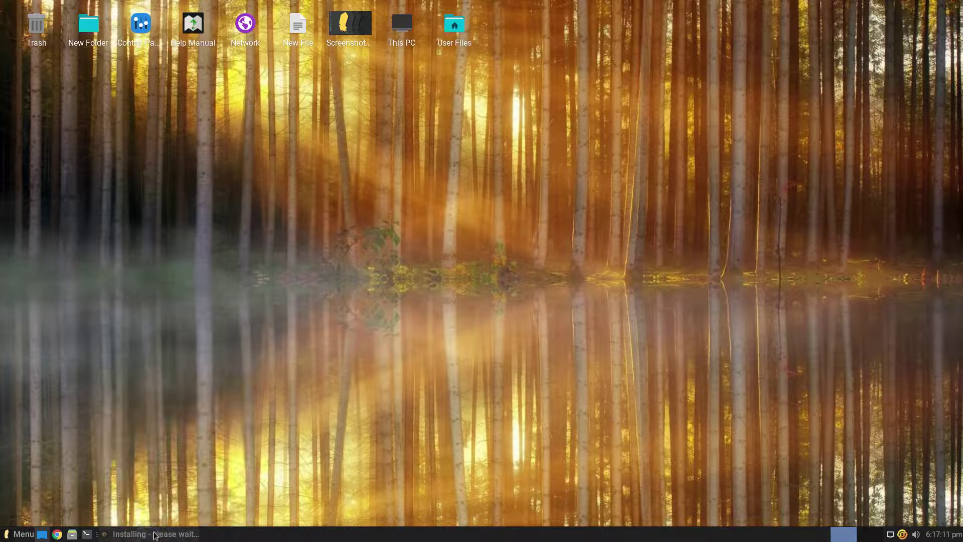
left_click(150, 533)
Browse the Whisker Menu properties' Appearance, Behavior and Search Actions tabs, then close them.
right_click(65, 533)
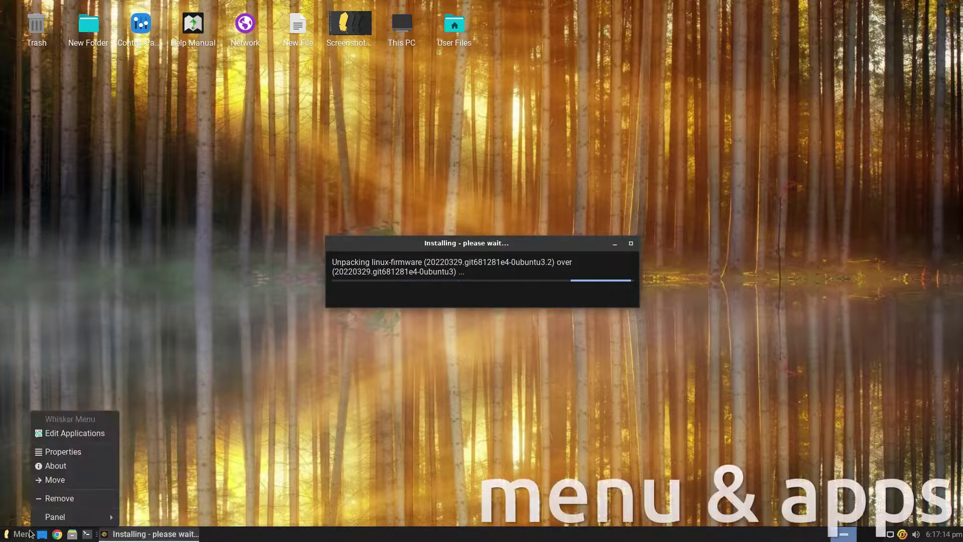
left_click(42, 453)
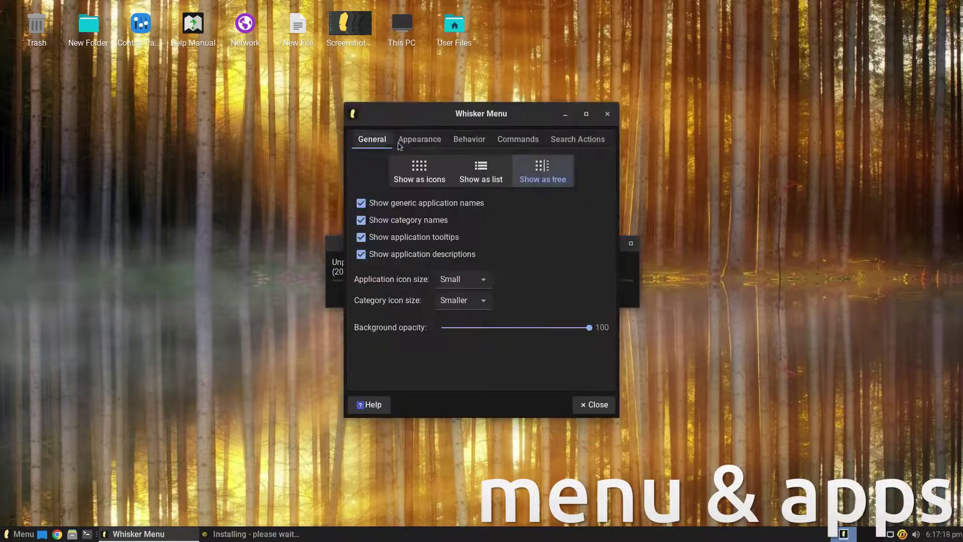
left_click(419, 139)
left_click(470, 139)
left_click(577, 140)
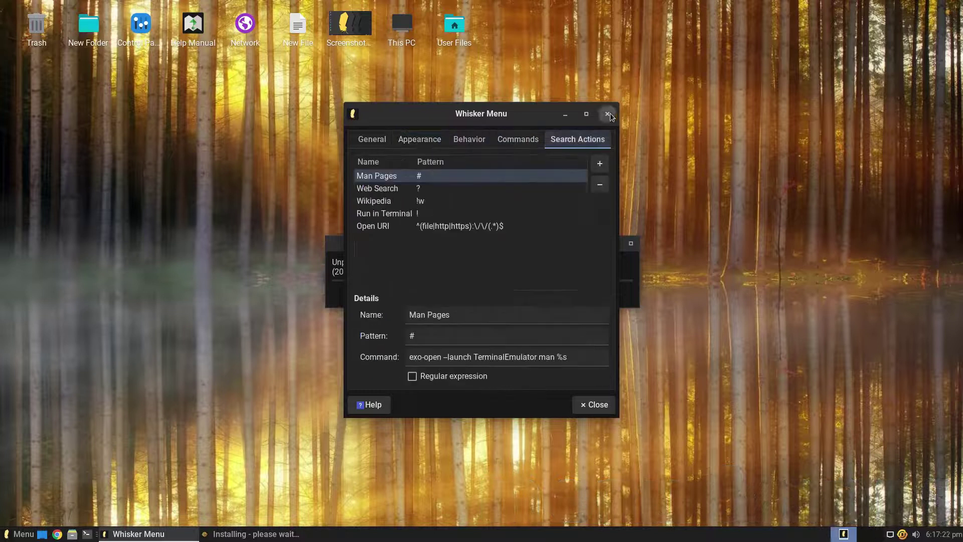
left_click(610, 115)
Open and close the MenuLibre menu editor, then open the application menu.
right_click(21, 535)
left_click(35, 436)
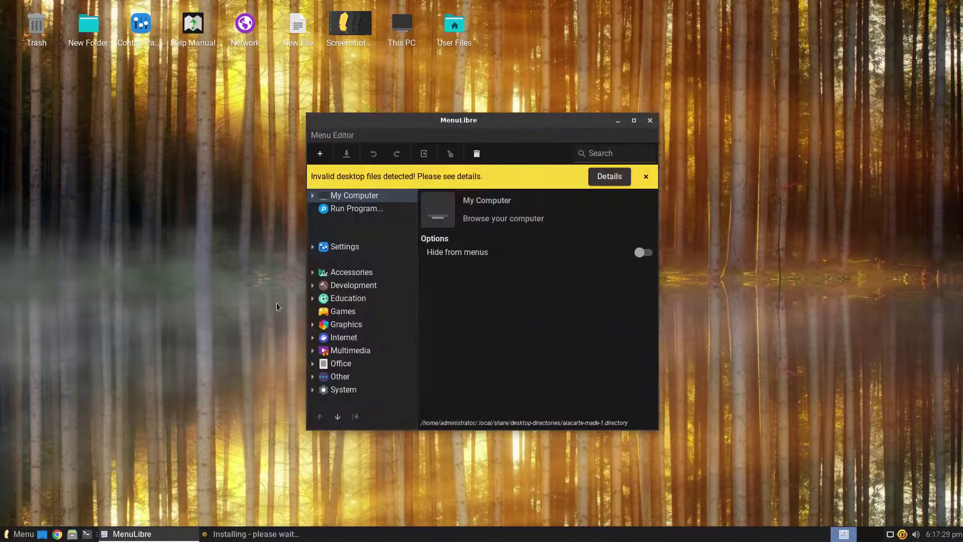
left_click(650, 121)
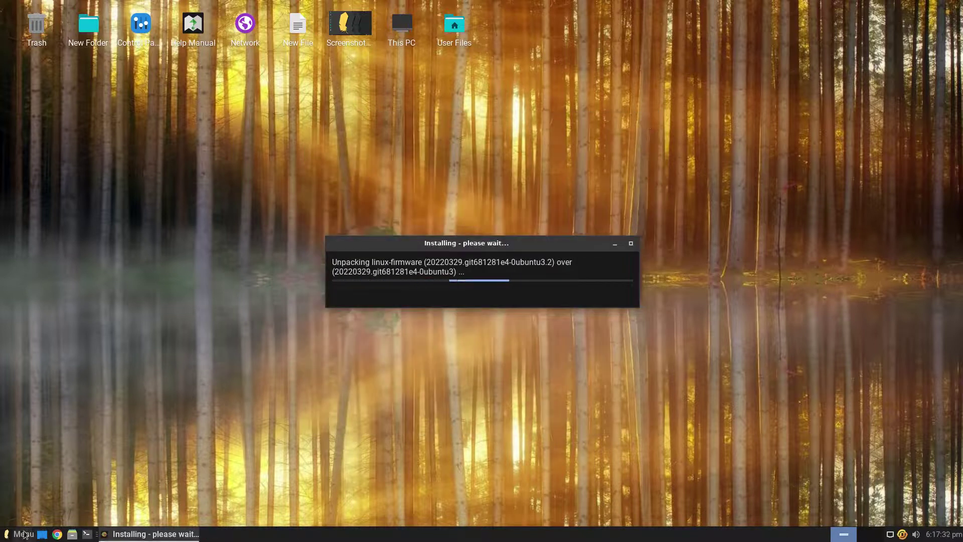
left_click(24, 535)
Browse the Whisker Menu's All Applications categories and launch System Monitor from System.
left_click(50, 262)
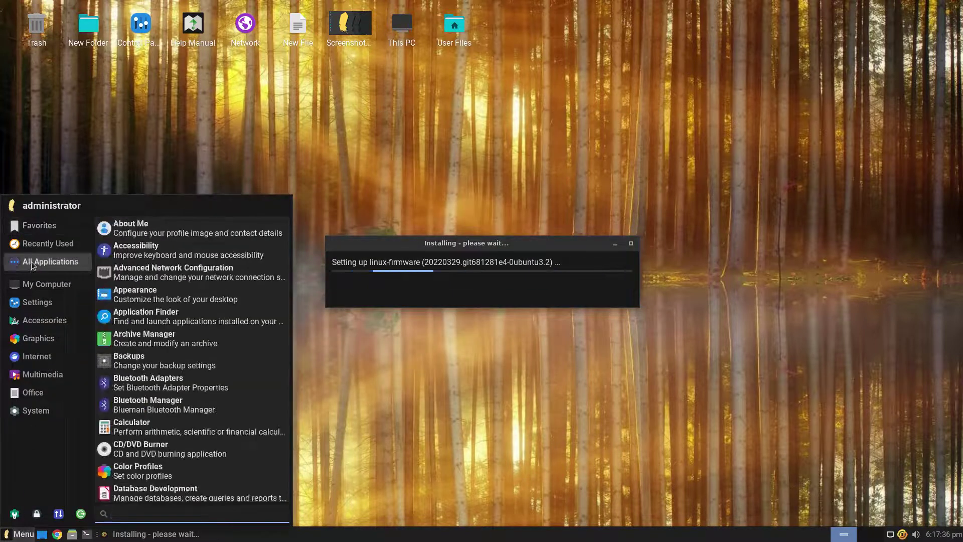
scroll(154, 281, "down", 15)
scroll(153, 287, "down", 15)
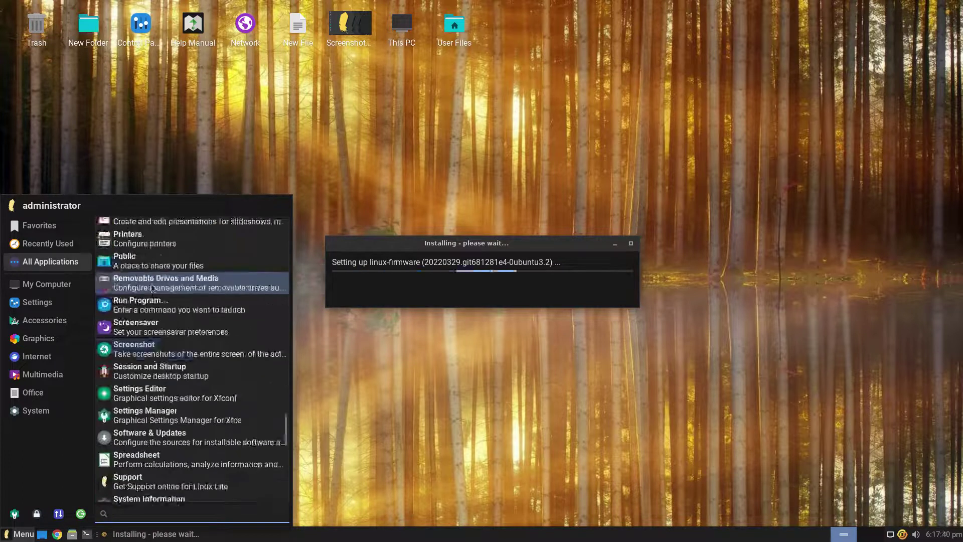
mouse_move(37, 302)
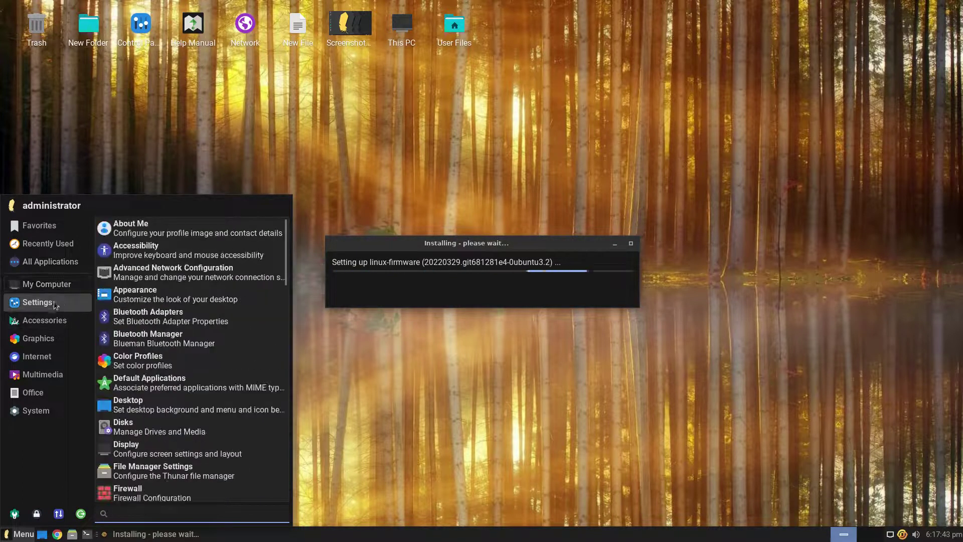
scroll(164, 313, "down", 10)
scroll(164, 314, "down", 10)
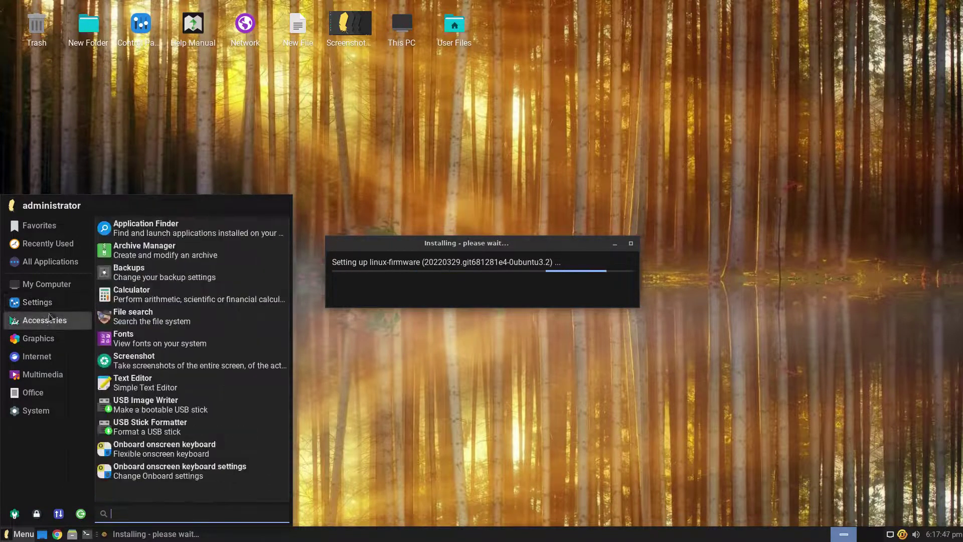
mouse_move(42, 360)
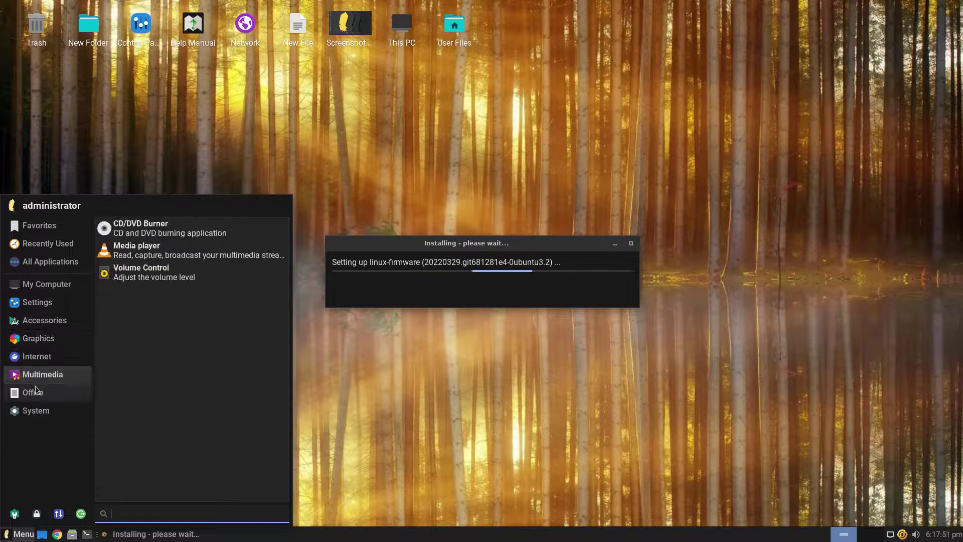
mouse_move(29, 413)
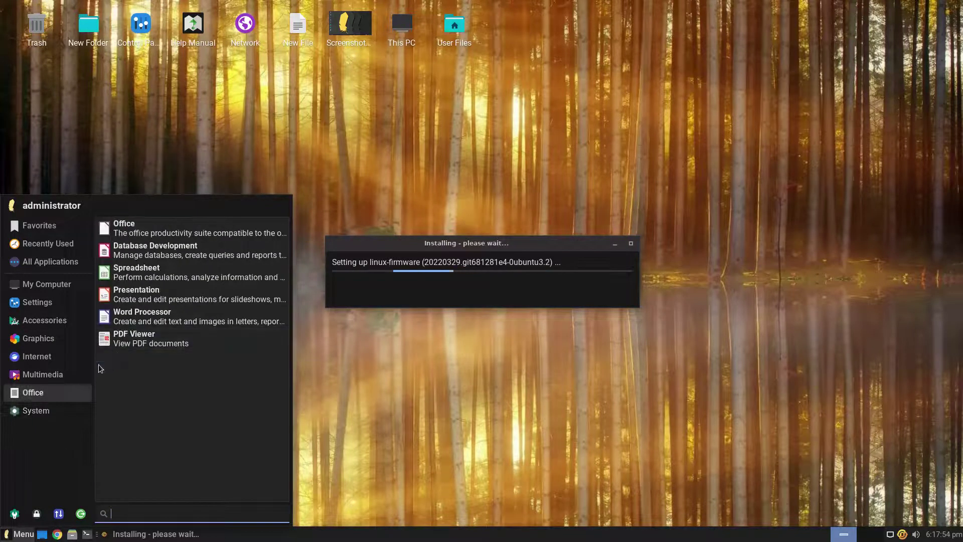
left_click(145, 345)
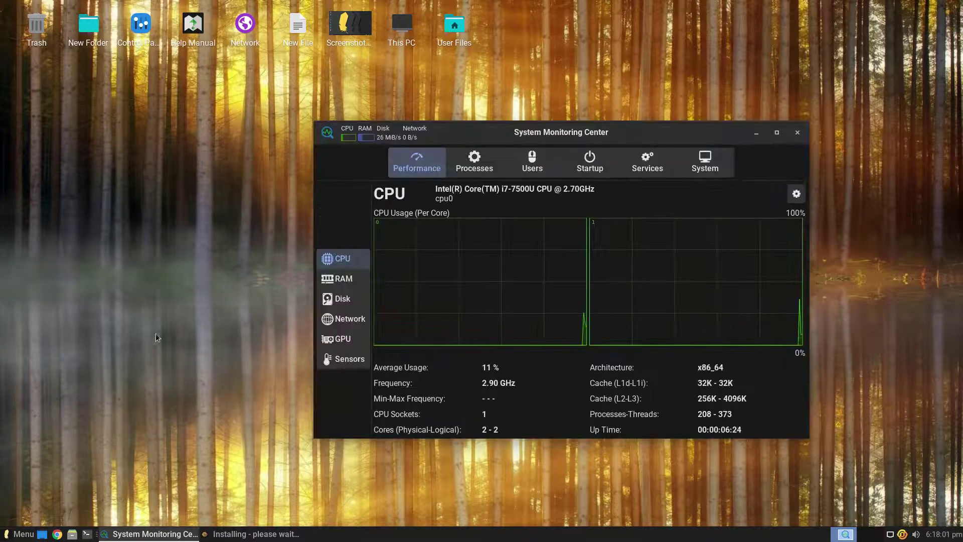
Park System Monitoring Center top-right, make it taller, and show its RAM and swap page.
left_click_drag(618, 132, 786, 12)
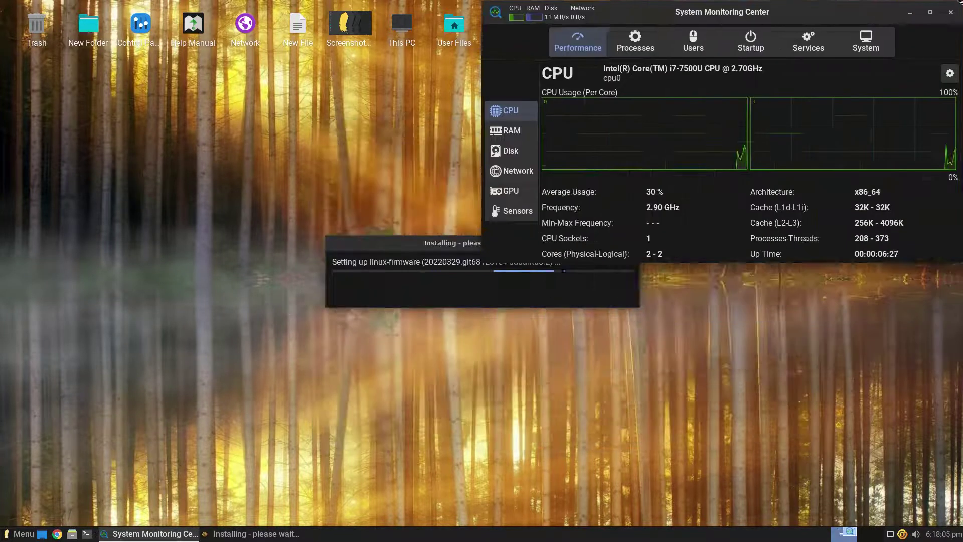
left_click_drag(705, 260, 708, 291)
left_click(487, 146)
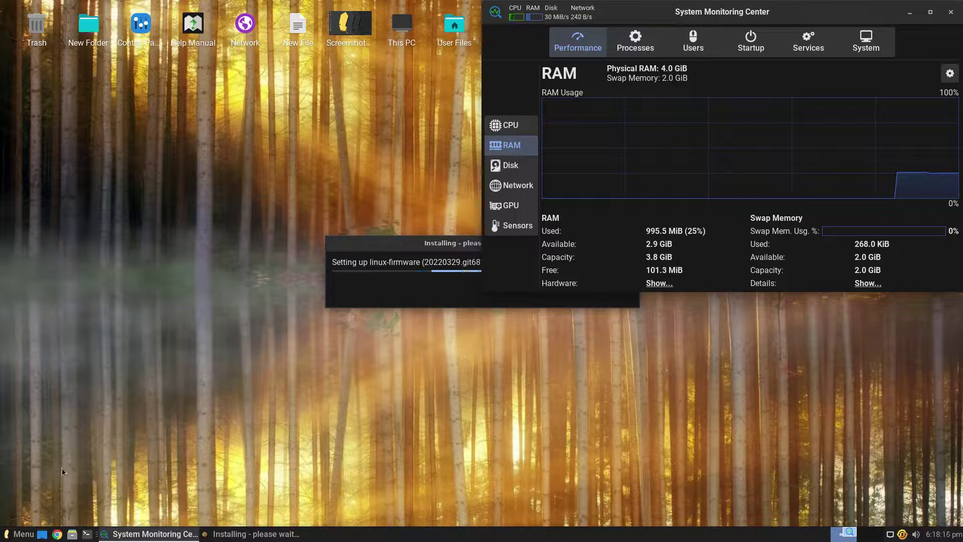
left_click(11, 536)
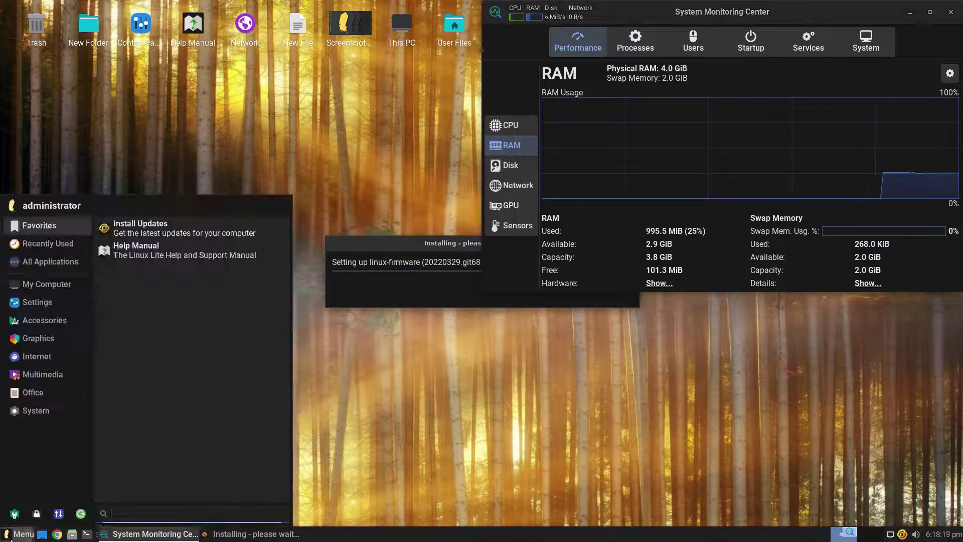
left_click(11, 531)
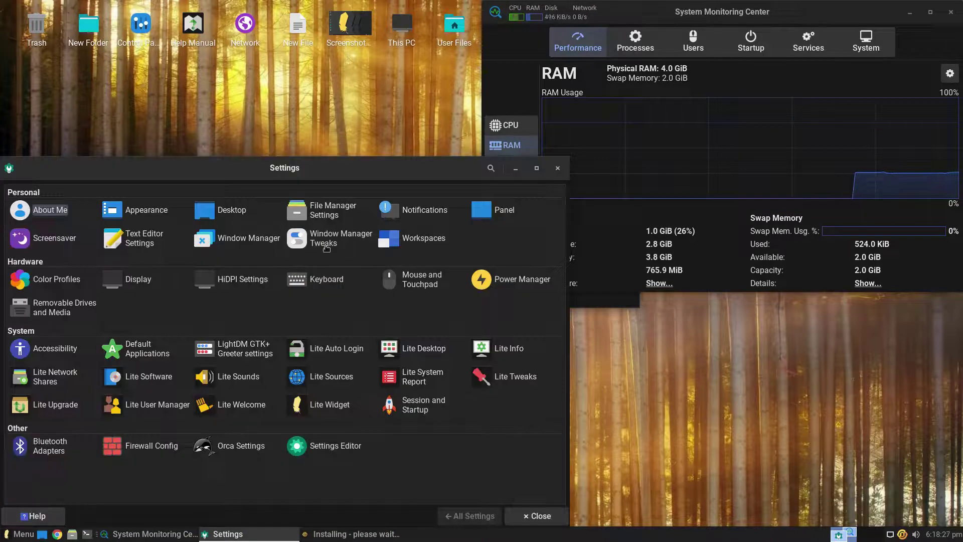
Maximize Settings, view About Me, then browse Appearance's Icons and Settings tabs.
double_click(366, 174)
left_click(50, 55)
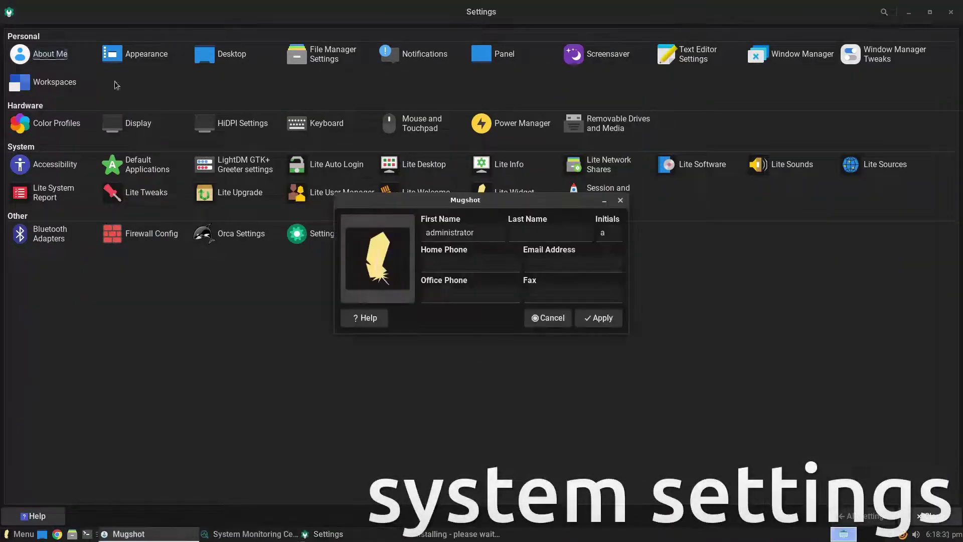
left_click(621, 200)
left_click(147, 54)
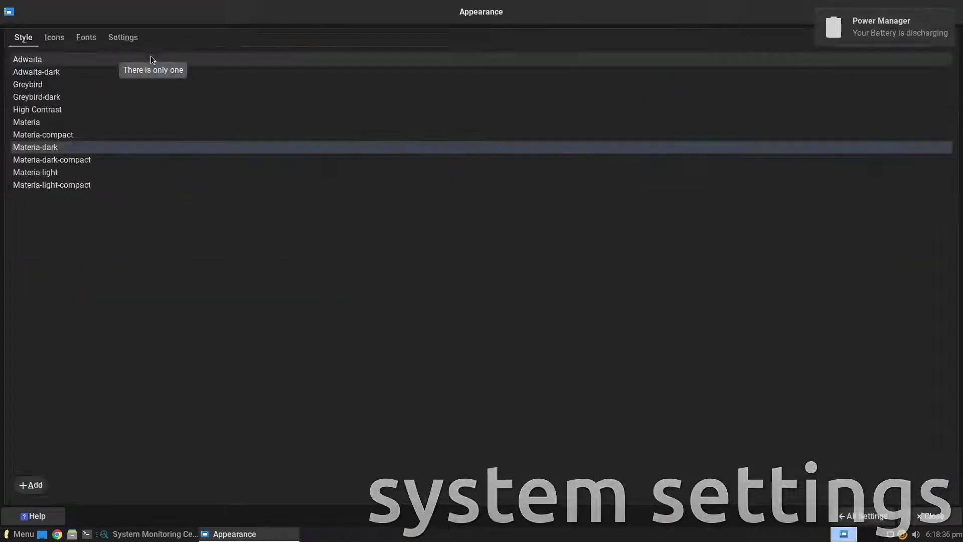
left_click(520, 304)
left_click(54, 38)
left_click(118, 38)
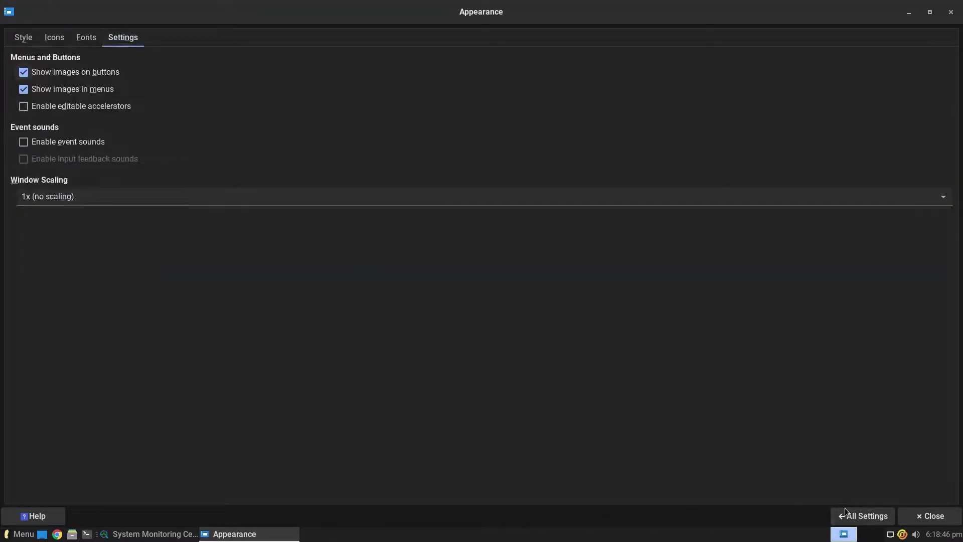
left_click(845, 512)
Review Desktop icon options and the File Manager's Side Pane, Behavior and Advanced tabs.
left_click(234, 54)
left_click(114, 38)
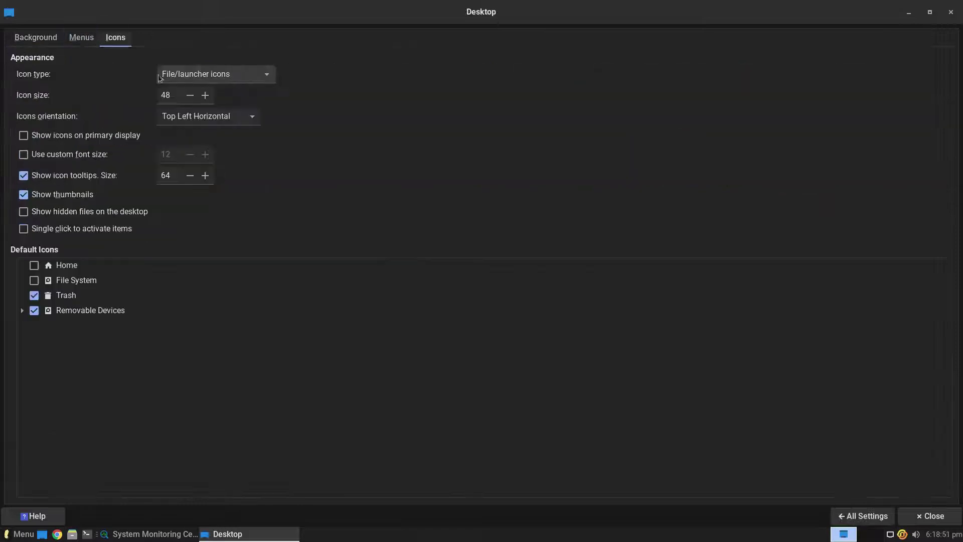
left_click(863, 515)
left_click(333, 56)
left_click(418, 142)
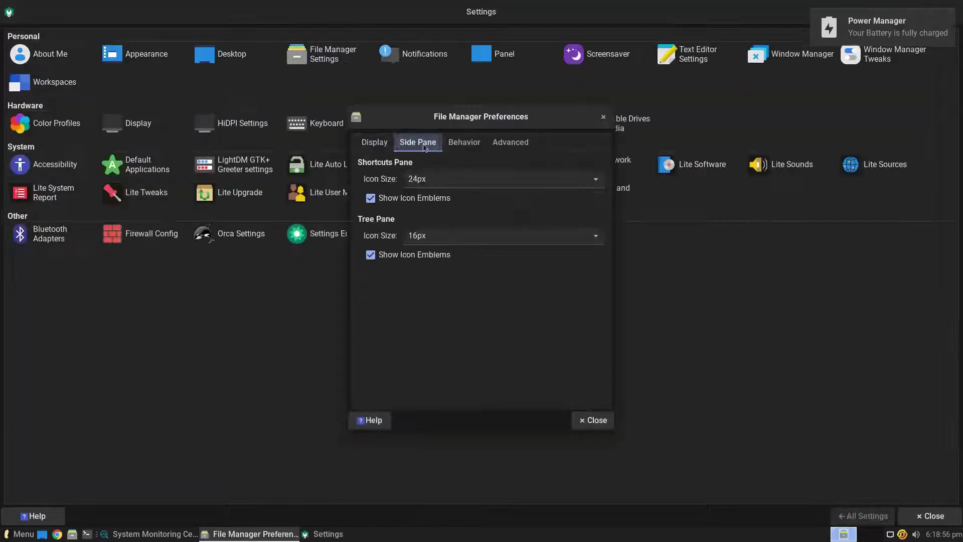
left_click(464, 142)
left_click(510, 142)
left_click(603, 117)
Browse Notifications' Applications and Log tabs, then Screensaver's Lock Screen options.
left_click(425, 53)
left_click(482, 50)
left_click(548, 49)
left_click(852, 518)
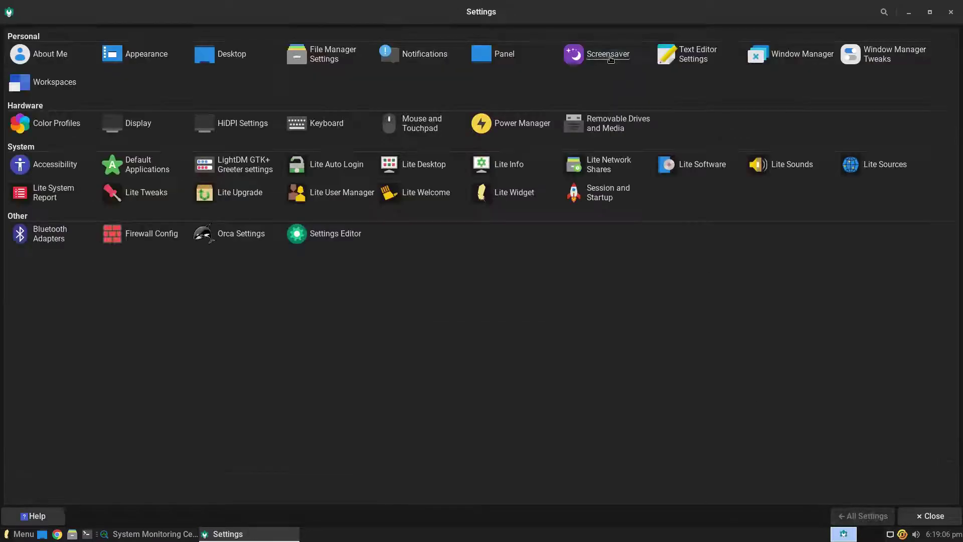
left_click(606, 56)
left_click(93, 38)
left_click(875, 517)
View Text Editor window and plugin options, Window Manager focus and advanced tabs, then Window Manager Tweaks.
left_click(694, 60)
left_click(471, 150)
left_click(535, 151)
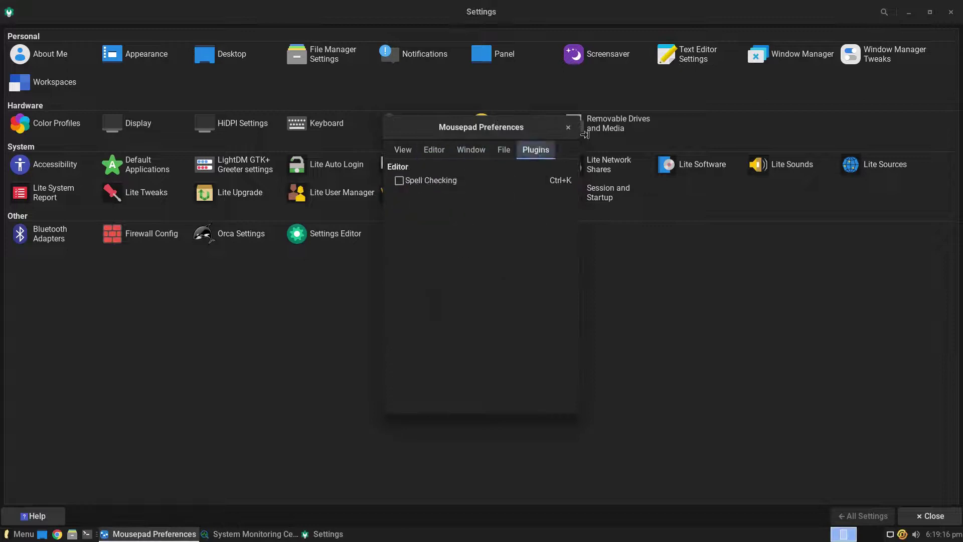
left_click(571, 126)
left_click(783, 55)
left_click(101, 38)
left_click(142, 37)
left_click(861, 516)
left_click(875, 66)
scroll(148, 40, "down", 5)
View Workspaces margins, then the Color Profiles and Display settings.
left_click(864, 516)
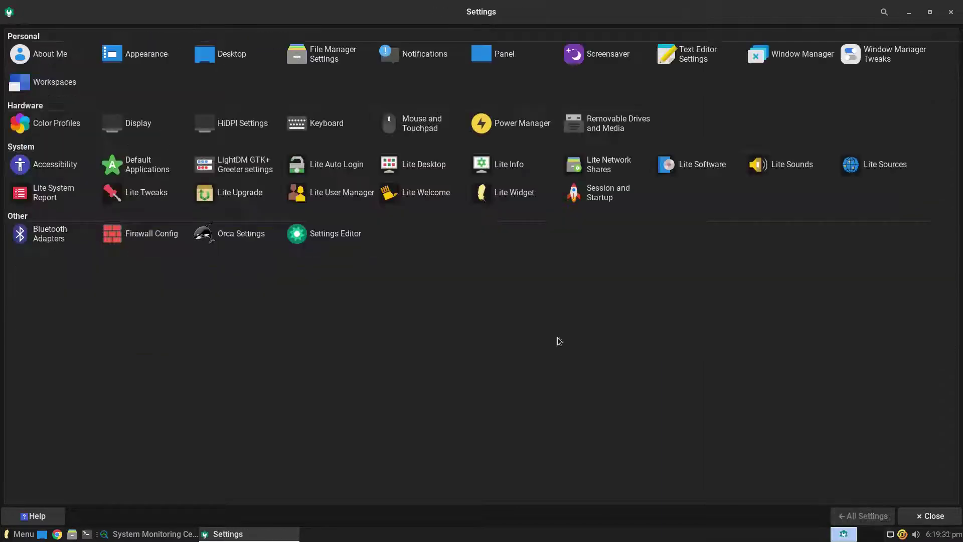
left_click(50, 82)
left_click(68, 37)
left_click(863, 515)
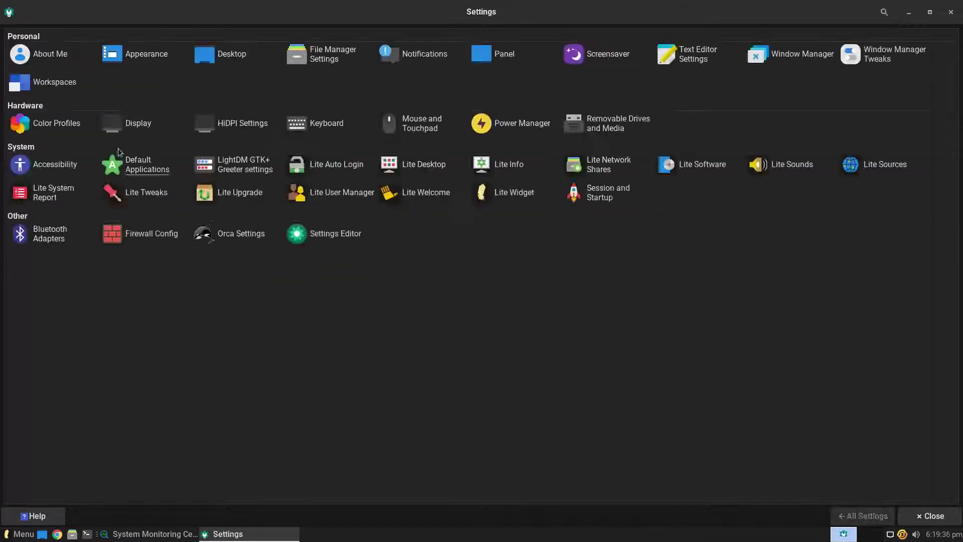
left_click(50, 123)
left_click(863, 516)
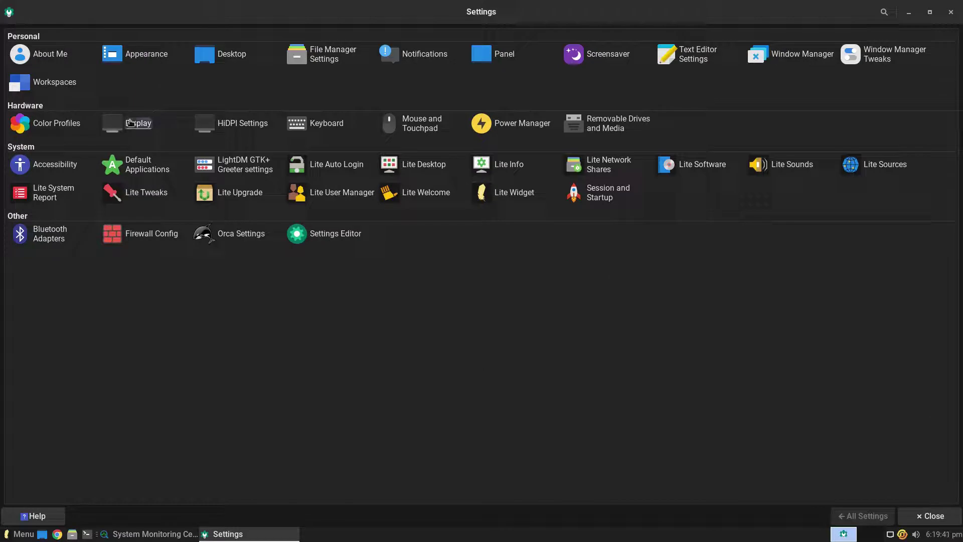
left_click(133, 122)
left_click(863, 516)
Open and close the HiDPI dialog, then view the Keyboard layout options.
left_click(242, 123)
key("Escape")
key("Return")
key("Escape")
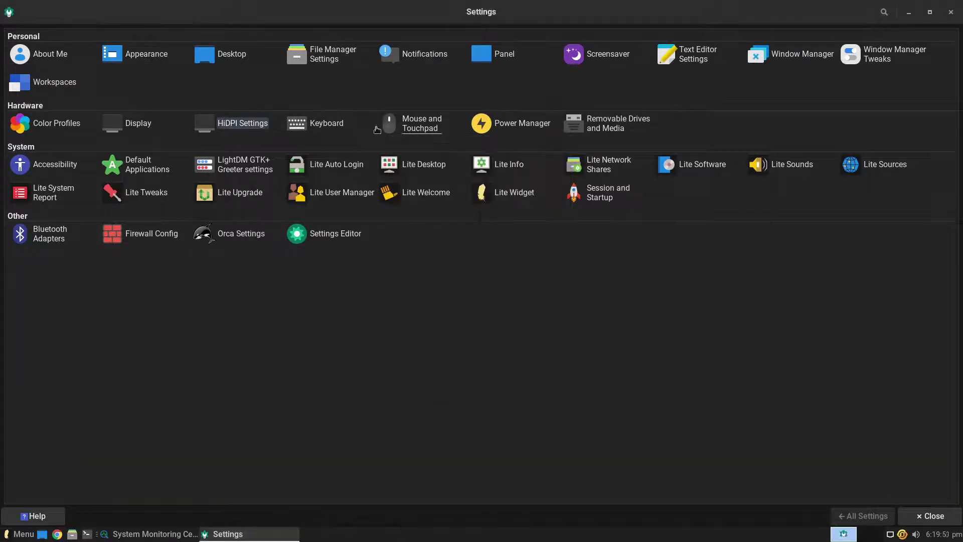
key("Right")
key("Return")
left_click(160, 37)
left_click(863, 516)
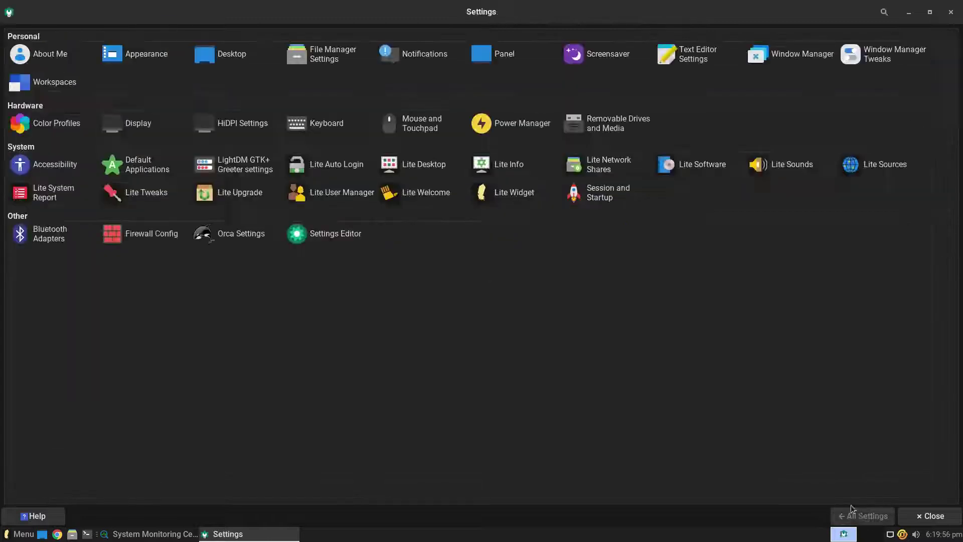
Browse Mouse and Touchpad behavior and theme, then Power Manager's System, Display and Devices tabs.
left_click(426, 123)
left_click(70, 37)
left_click(111, 37)
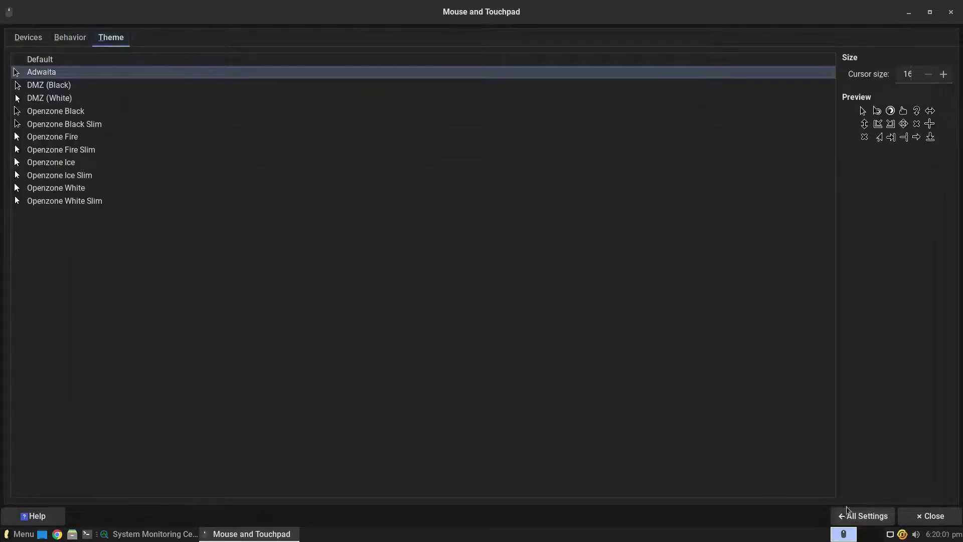
left_click(863, 515)
left_click(531, 131)
left_click(75, 37)
left_click(107, 37)
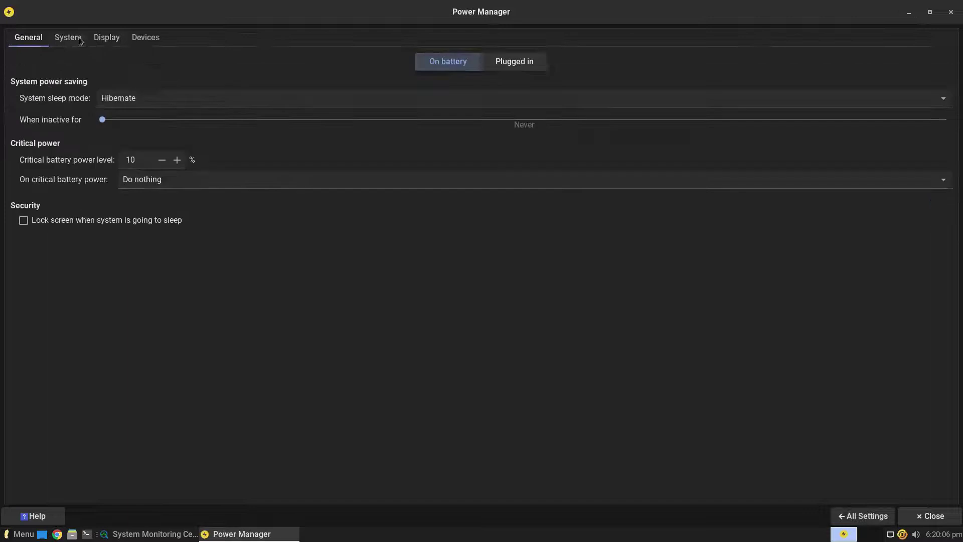
left_click(145, 37)
key("Down")
left_click(863, 516)
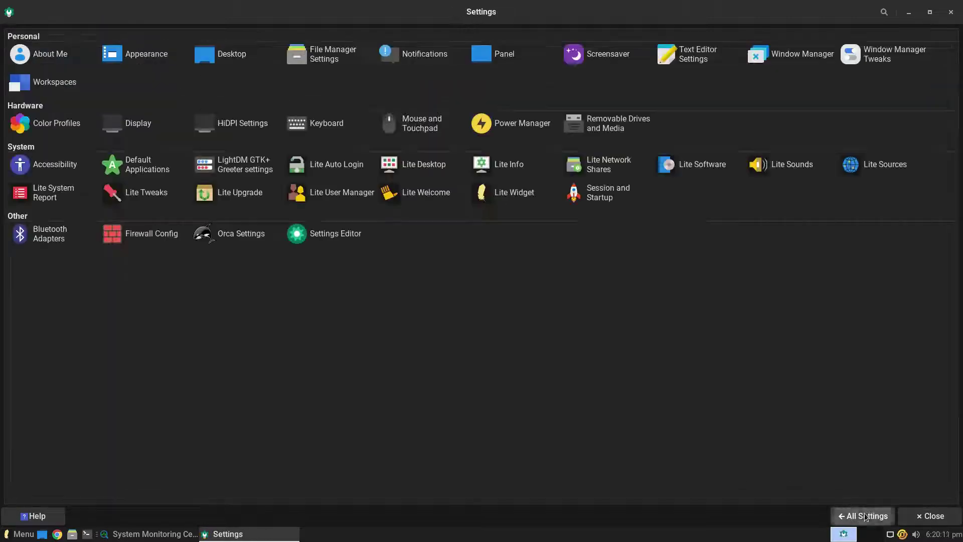
Review Removable Drives' Multimedia, Printers and Input Devices tabs, then Accessibility mouse options.
left_click(576, 124)
left_click(75, 37)
left_click(165, 37)
left_click(216, 37)
left_click(863, 516)
left_click(57, 166)
left_click(166, 37)
left_click(864, 516)
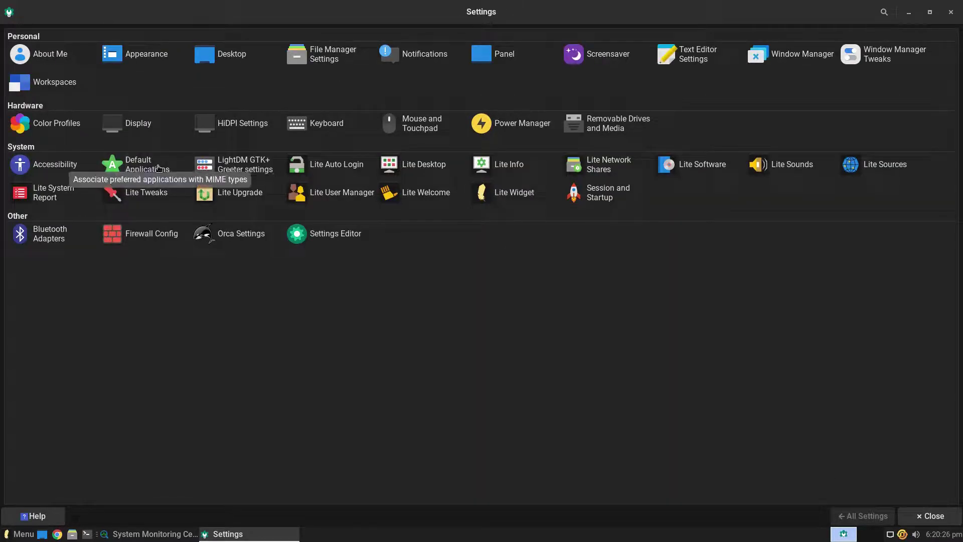
View Default Applications' Utilities and Others tabs.
left_click(161, 170)
left_click(69, 38)
left_click(106, 37)
left_click(863, 517)
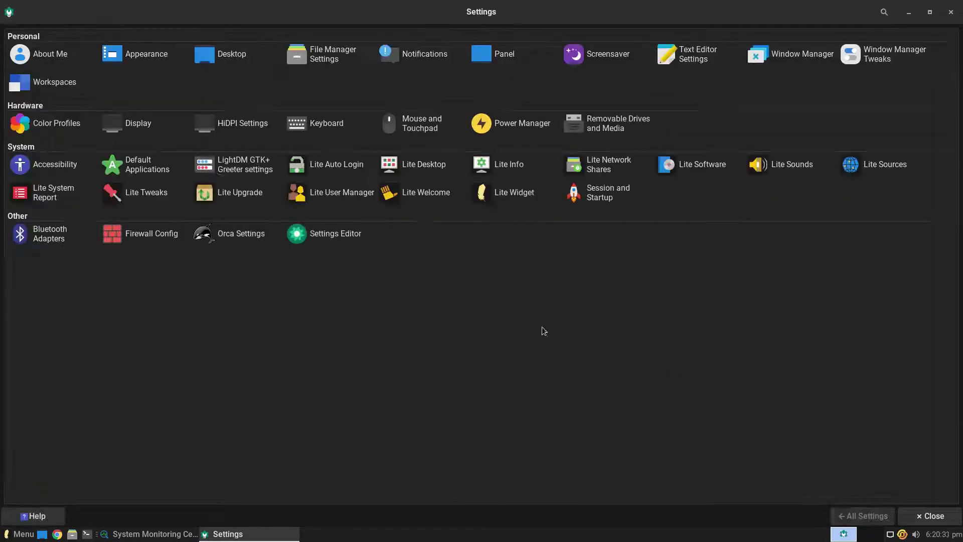
Authenticate into the LightDM Greeter settings and view its Panel and Window Position tabs.
left_click(255, 167)
type("****")
key("Return")
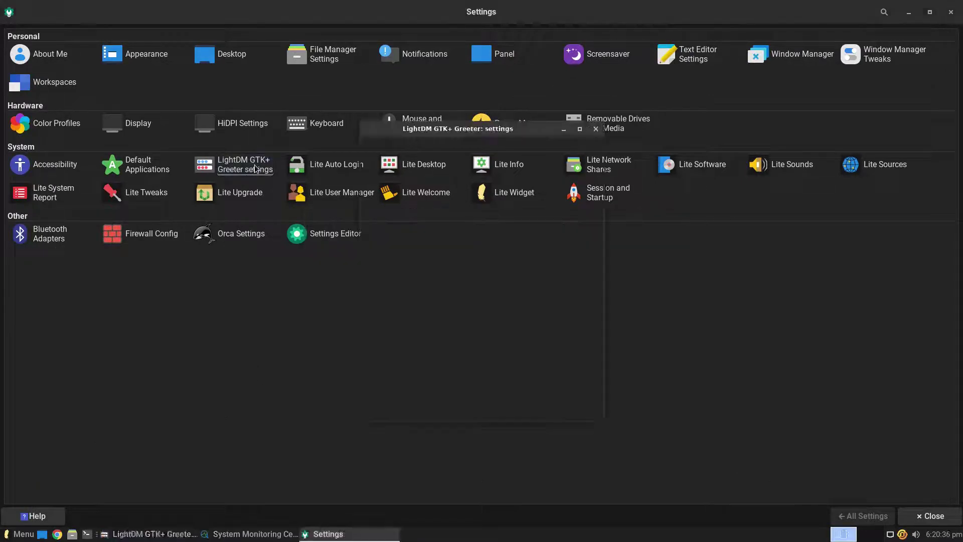
left_click(454, 150)
left_click(516, 151)
left_click(596, 129)
Open and close Lite Auto Login, Lite Desktop and the Lite Info hardware prompt.
left_click(337, 164)
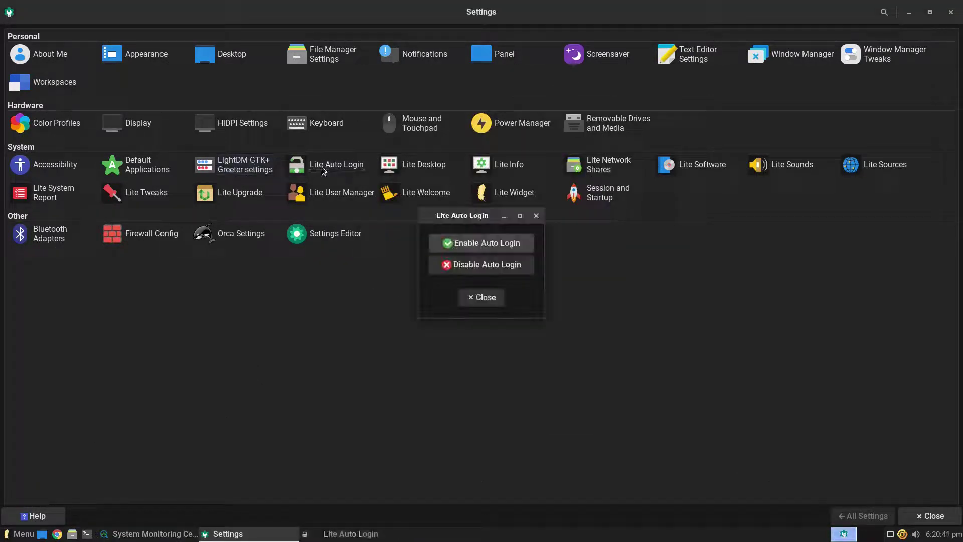
left_click(536, 216)
left_click(424, 165)
left_click(585, 160)
left_click(508, 164)
left_click(642, 236)
Open Lite Network Shares with the administrator password, then close it.
left_click(595, 172)
type("*****")
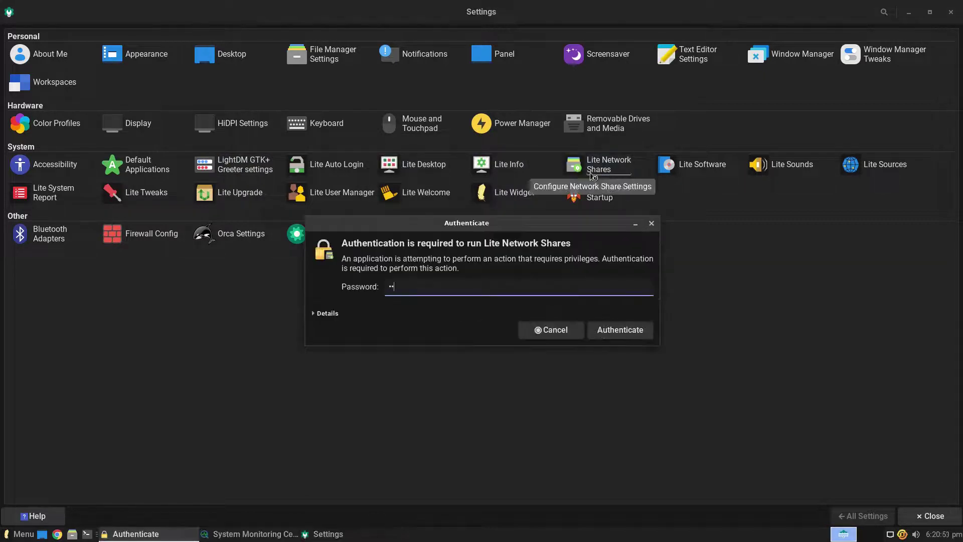
key("Return")
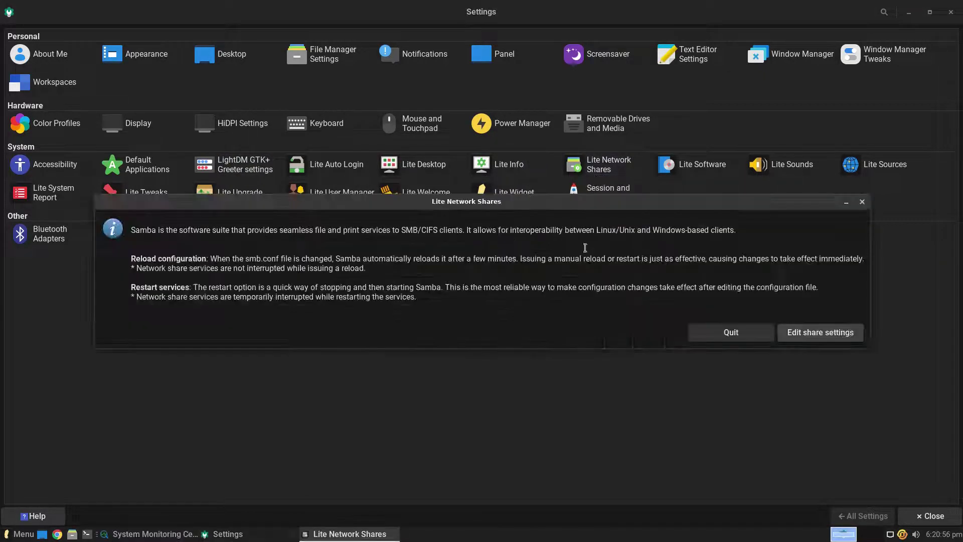
left_click(862, 202)
Launch Lite Software, update the software sources, and choose the install task.
left_click(699, 167)
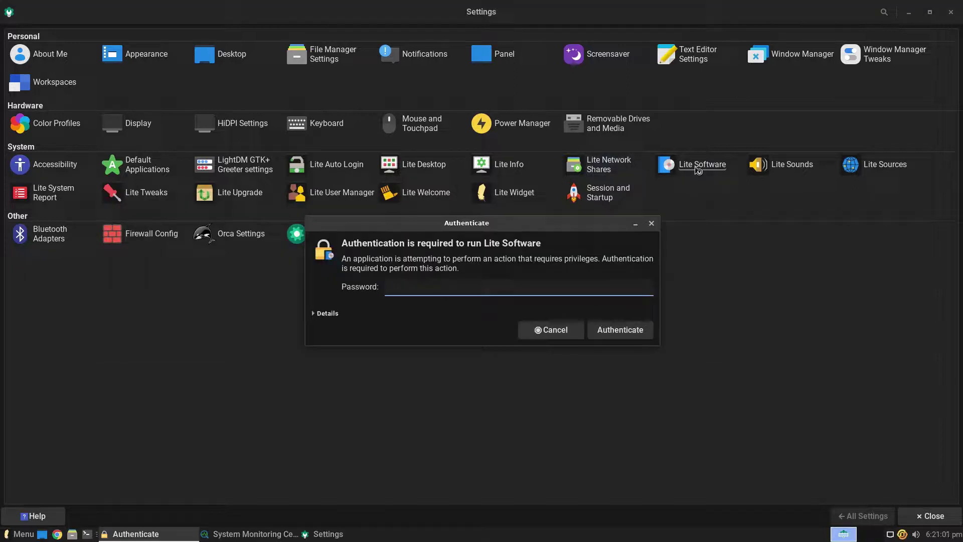
key("Return")
left_click(634, 315)
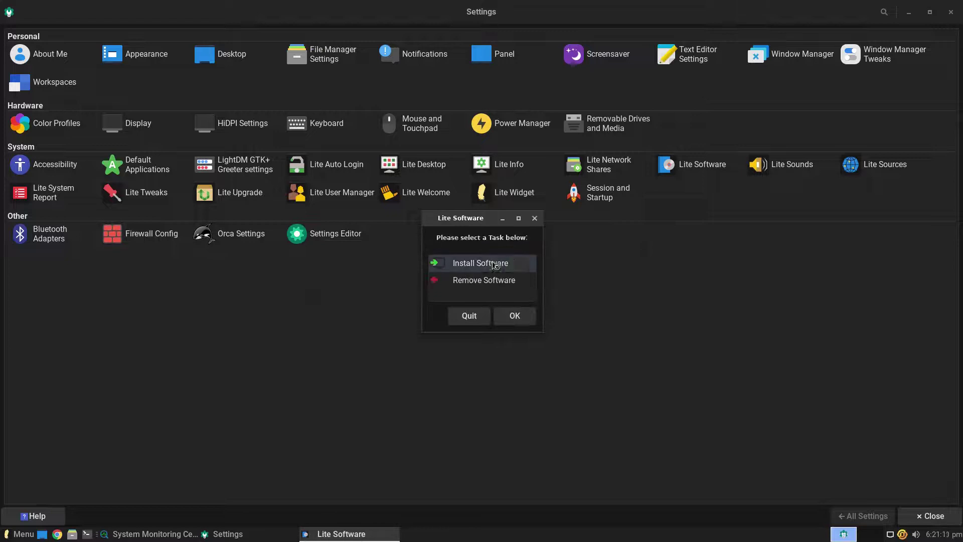
left_click(510, 315)
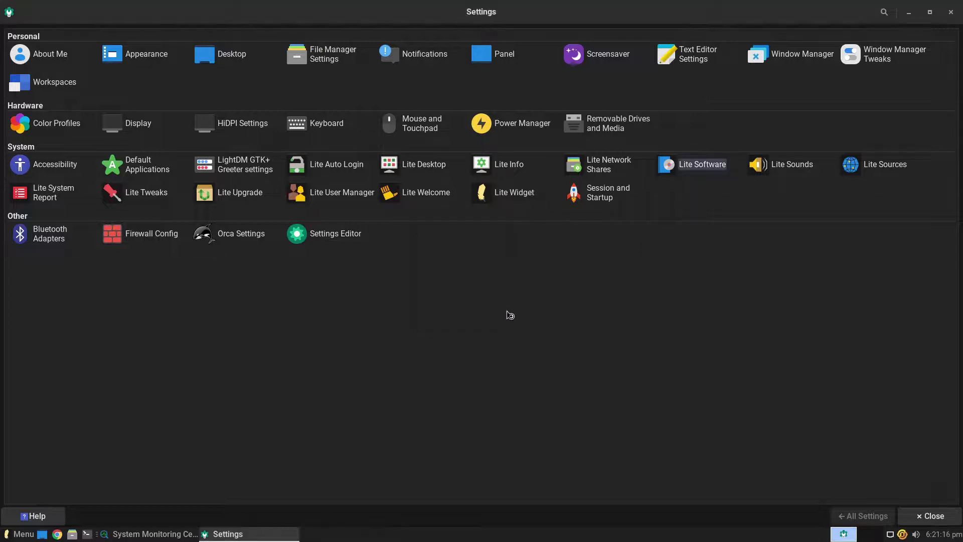
Close Lite Software, open and close Lite Sounds, and view the Lite Sources mirror list.
left_click(703, 79)
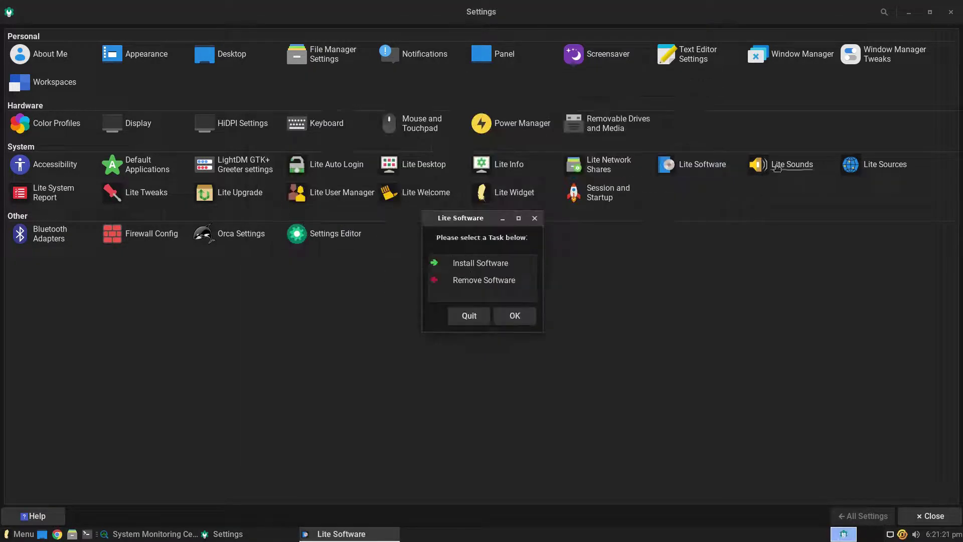
left_click(469, 316)
left_click(781, 164)
left_click(544, 164)
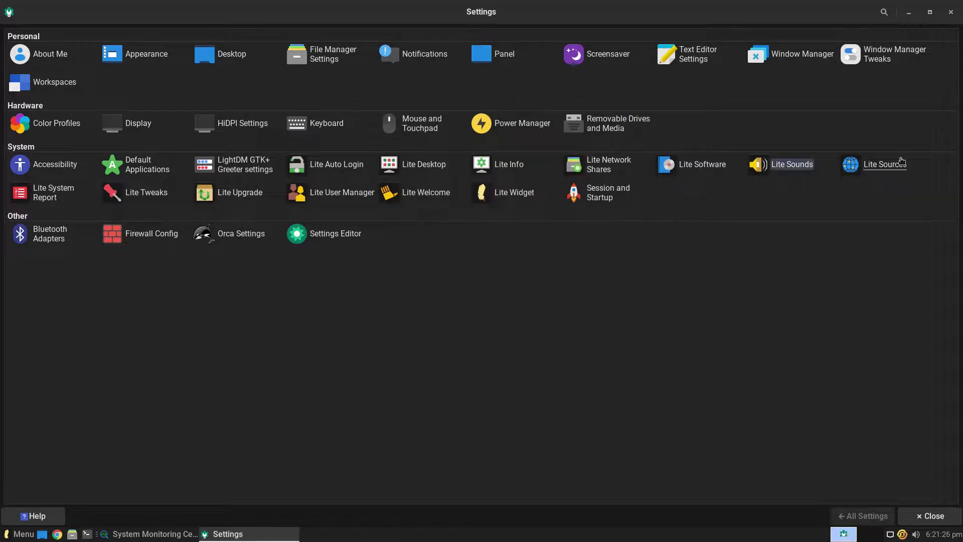
left_click(883, 164)
key("Return")
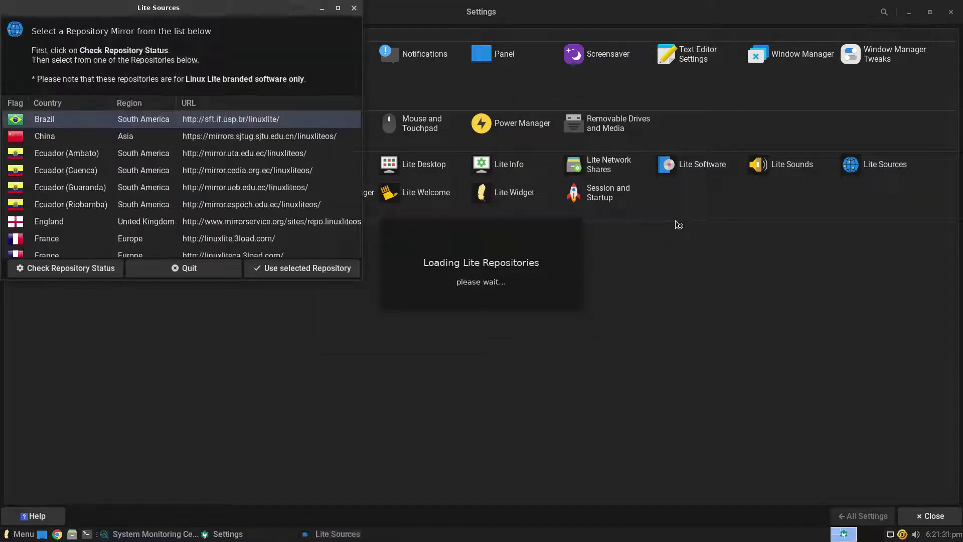
left_click(356, 12)
Dismiss the System Report prompt and confirm Lite Upgrade reports no upgrade needed.
left_click(45, 199)
key("Escape")
key("Escape")
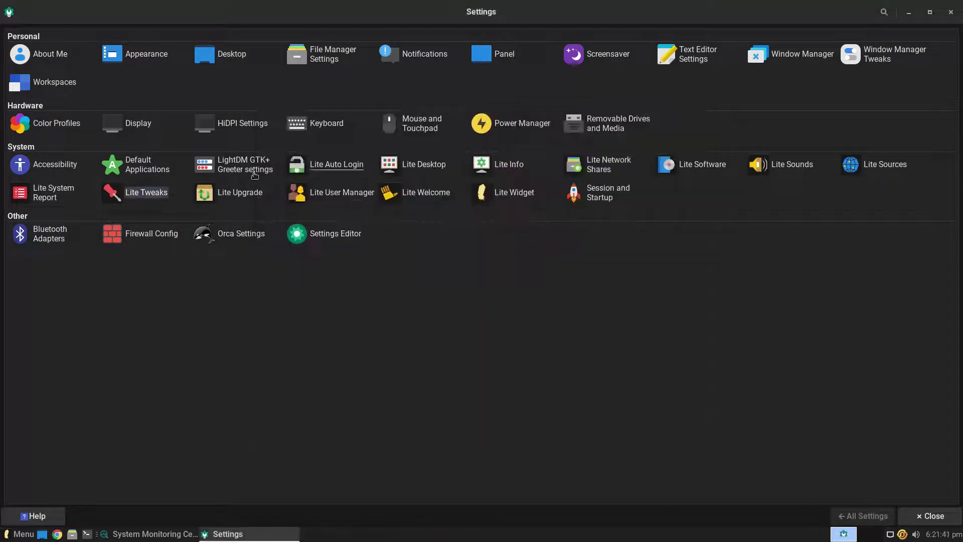
left_click(240, 192)
left_click(534, 299)
Browse User Manager's About and Users pages, cancel adding a user, then view Lite Welcome.
left_click(351, 193)
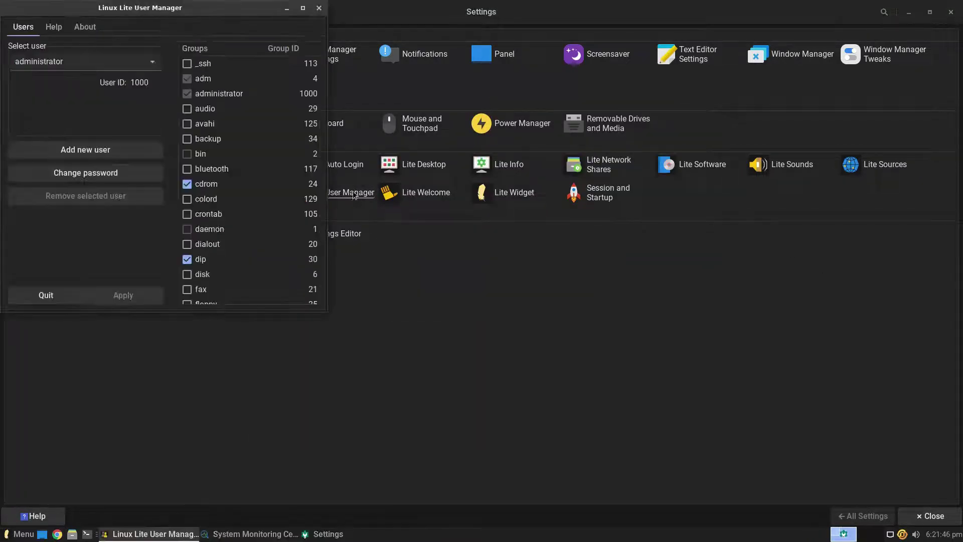
left_click(85, 27)
left_click(23, 26)
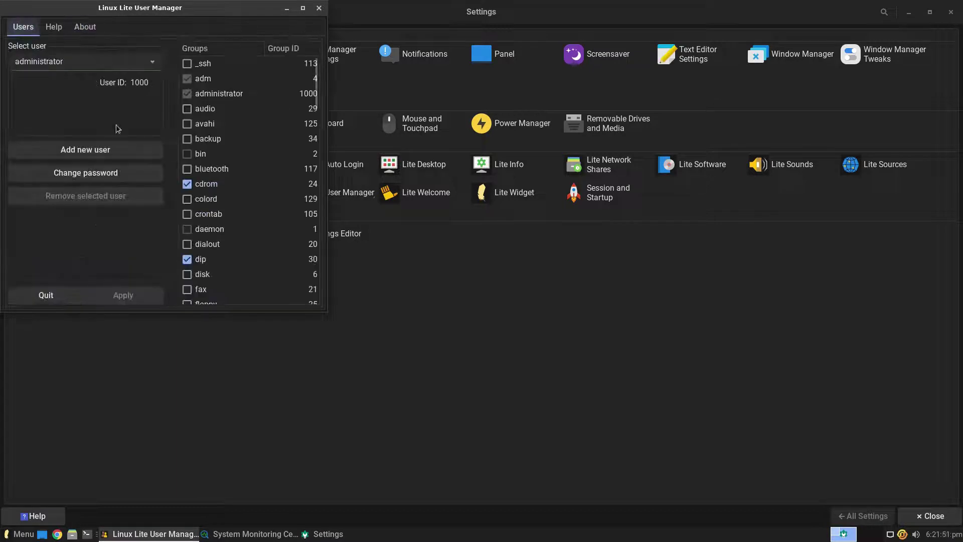
left_click(86, 150)
left_click(135, 219)
left_click(319, 7)
left_click(424, 193)
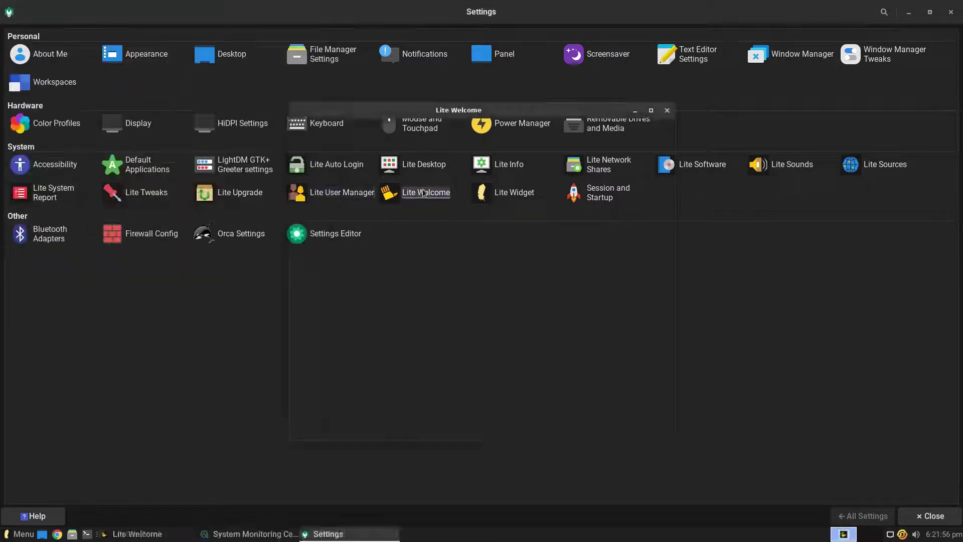
left_click(667, 110)
Enable Lite Widget, then view Session and Startup's Autostart, Session and Advanced tabs.
left_click(515, 193)
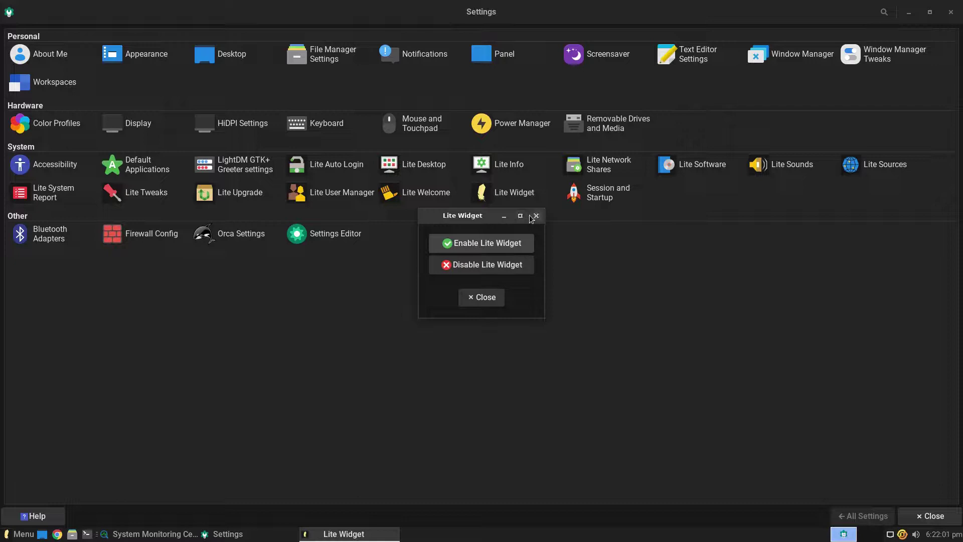
left_click(536, 216)
left_click(582, 192)
left_click(93, 37)
left_click(170, 37)
left_click(230, 37)
left_click(850, 515)
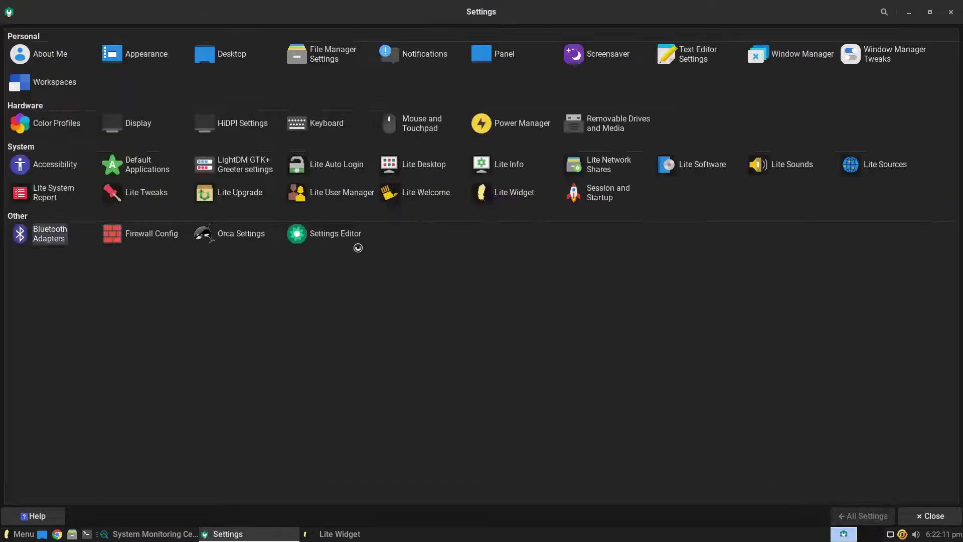
Open Bluetooth Adapters and the authenticated Firewall Config, then close the firewall dialog.
left_click(571, 294)
left_click(157, 232)
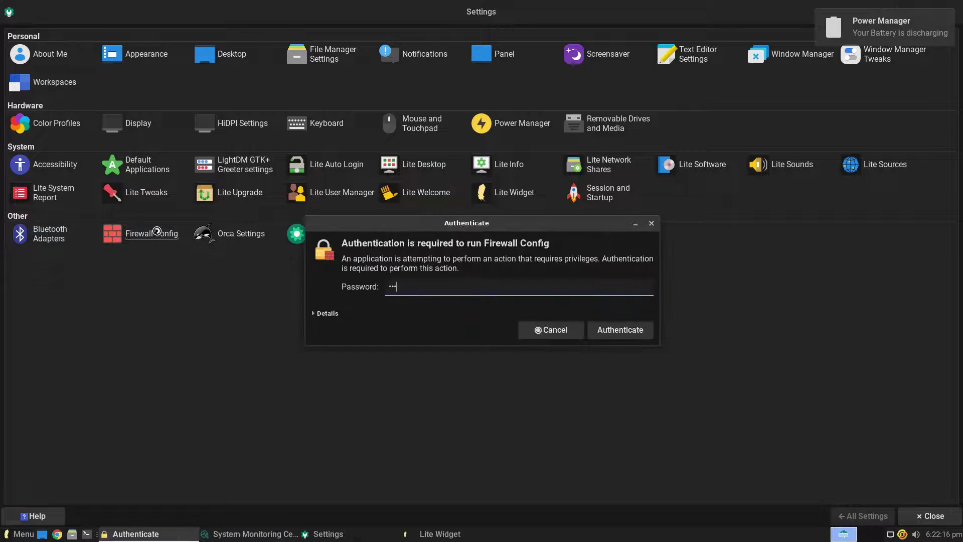
key("Return")
left_click(536, 205)
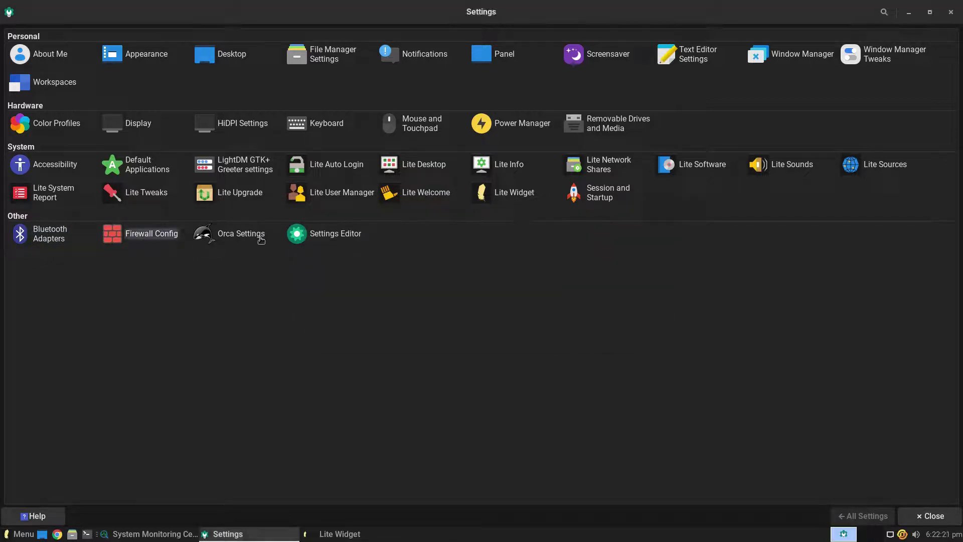
Cancel Orca screen reader preferences, then browse Settings Editor channels down to xfwm4.
left_click(241, 233)
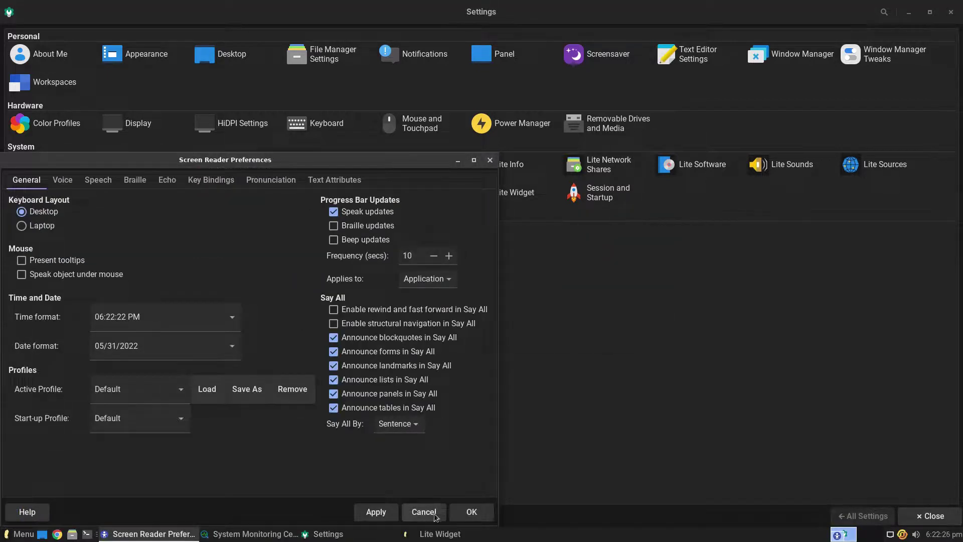
left_click(434, 515)
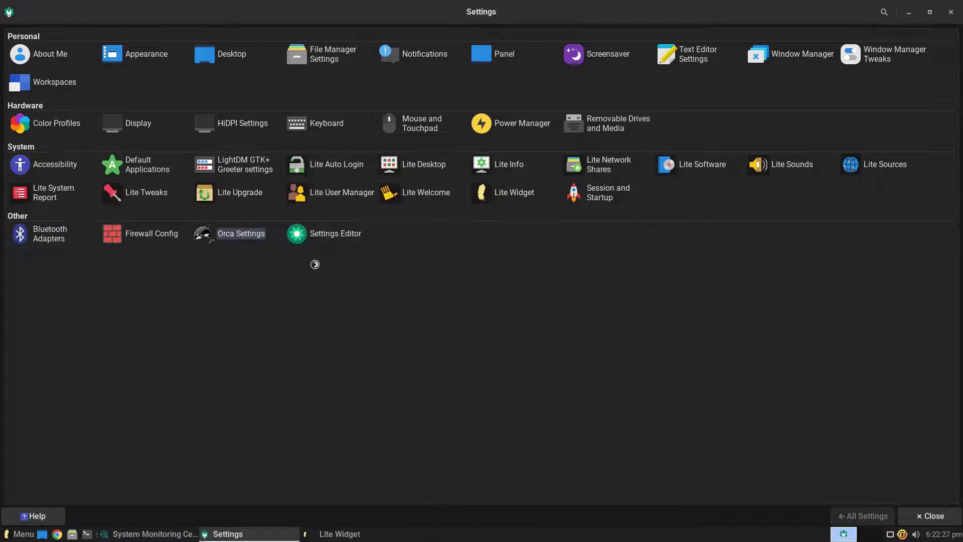
left_click(340, 235)
left_click_drag(30, 49, 31, 280)
Close Settings, click OK on the Lite Widget enabled message, and show the application menu.
left_click(956, 14)
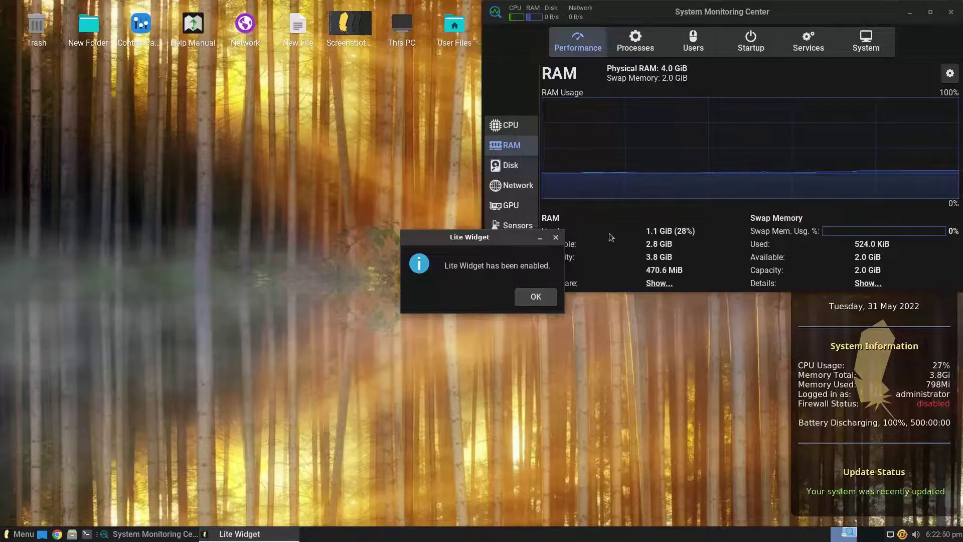
left_click(532, 296)
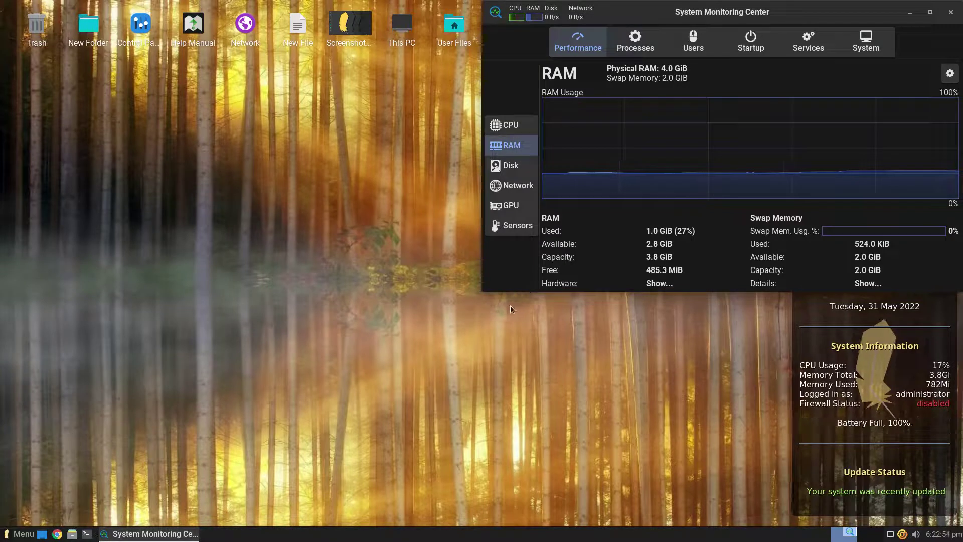
left_click(4, 539)
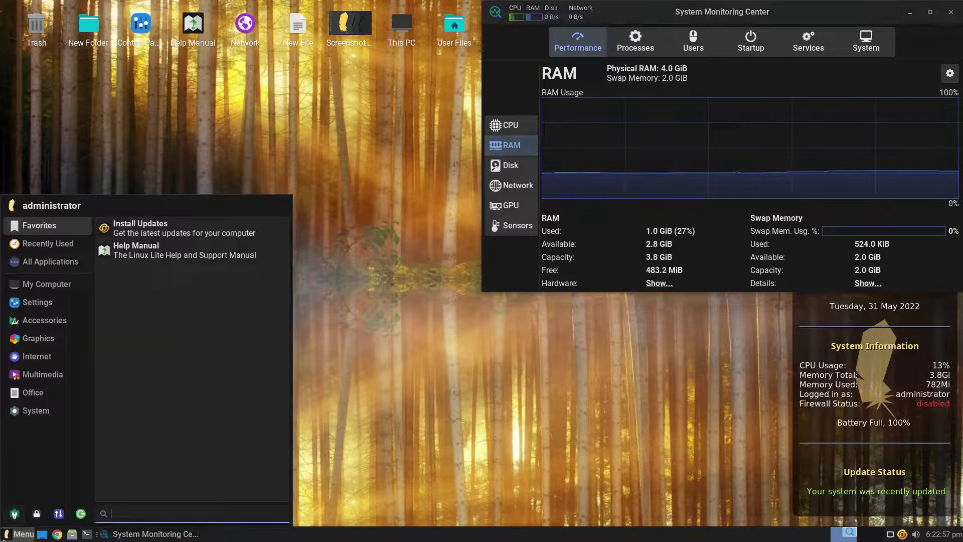